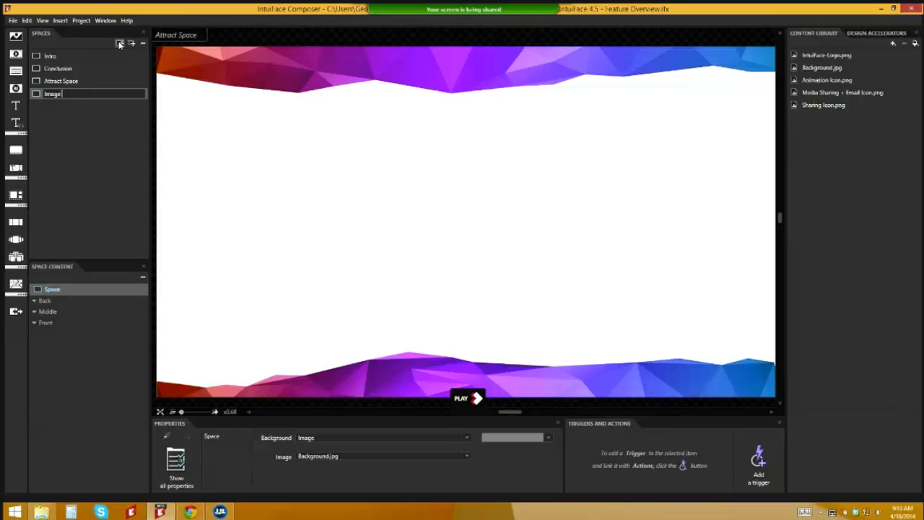
Step: Name the new space 'Image Selector Space', move Conclusion to the end, and open Attract Space
type("Space")
key("Return")
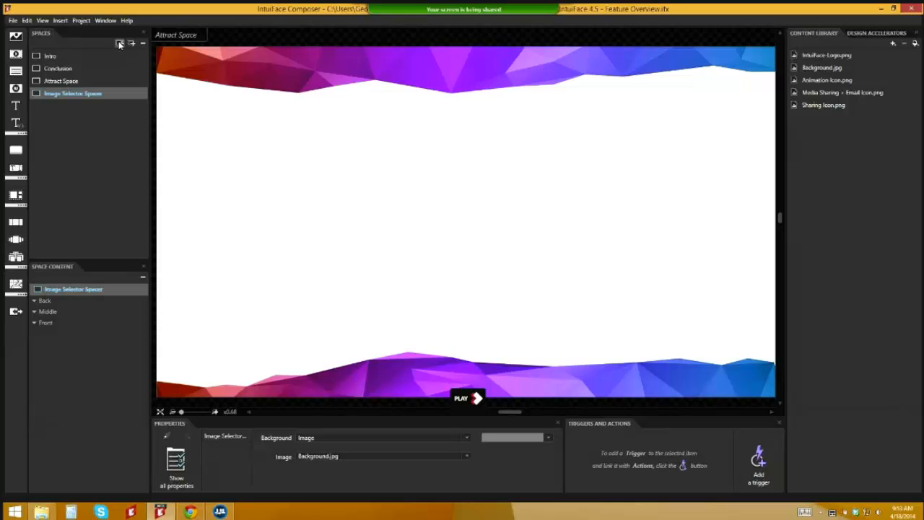
key("F2")
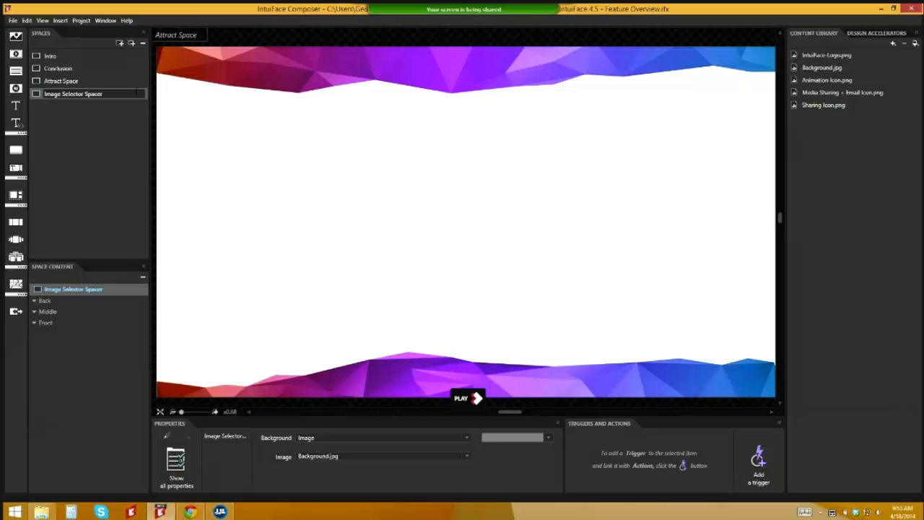
key("BackSpace")
key("Return")
mouse_move(76, 80)
left_mouse_down()
mouse_move(77, 69)
mouse_move(84, 84)
left_mouse_up()
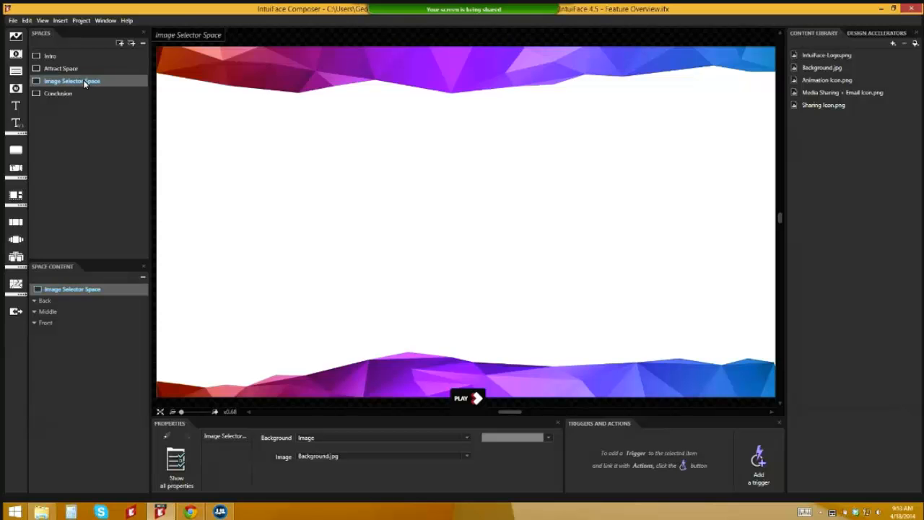
left_click(80, 67)
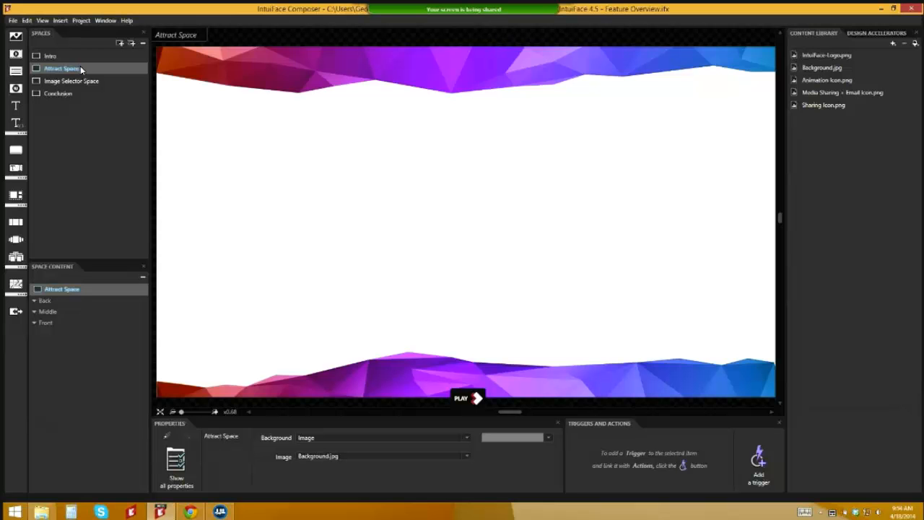
Step: Drop Single Tap.png from Pictures\Webinar near the centre of the Attract Space canvas
left_click(44, 514)
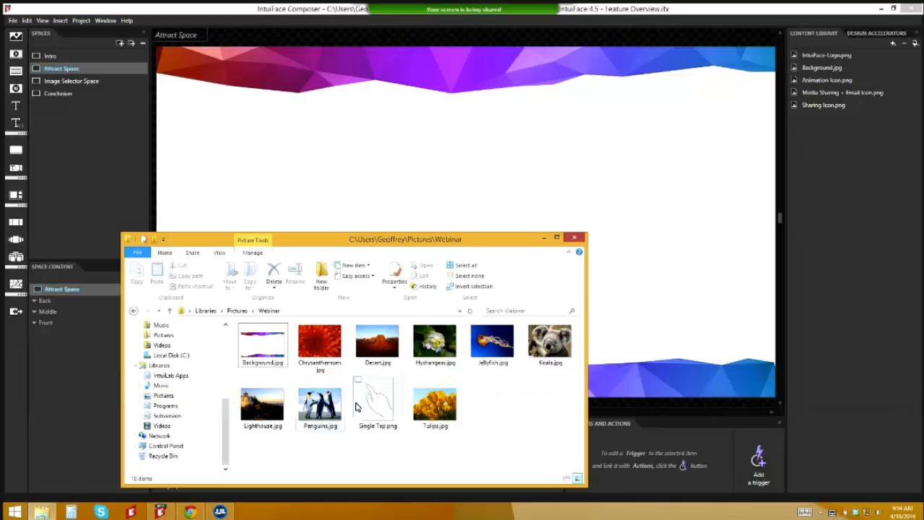
left_click_drag(262, 345, 504, 244)
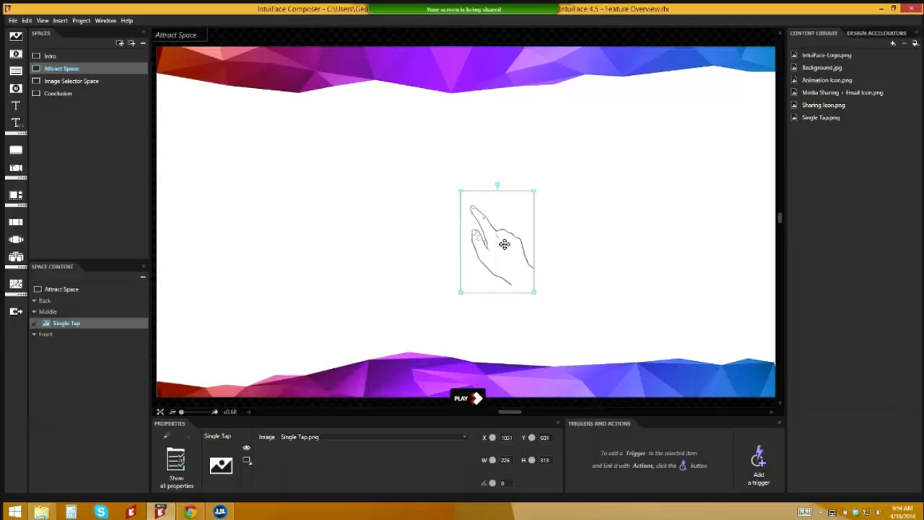
left_click_drag(504, 244, 504, 245)
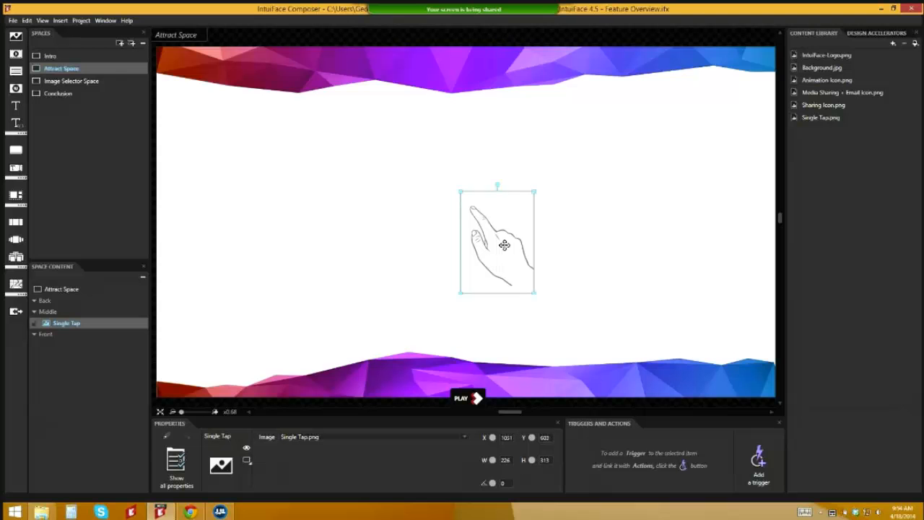
left_click(450, 335)
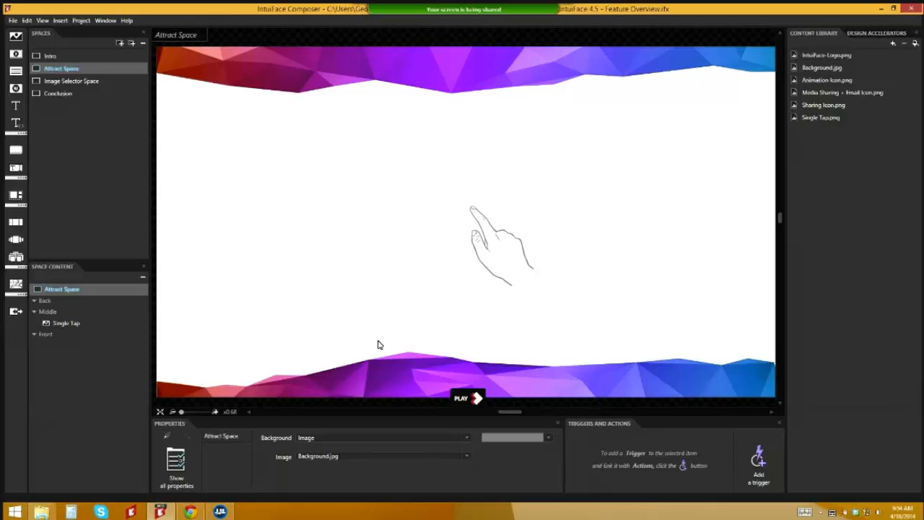
Step: Add a 'Timer has elapsed' trigger to Attract Space with a value of 0.5
left_click(744, 464)
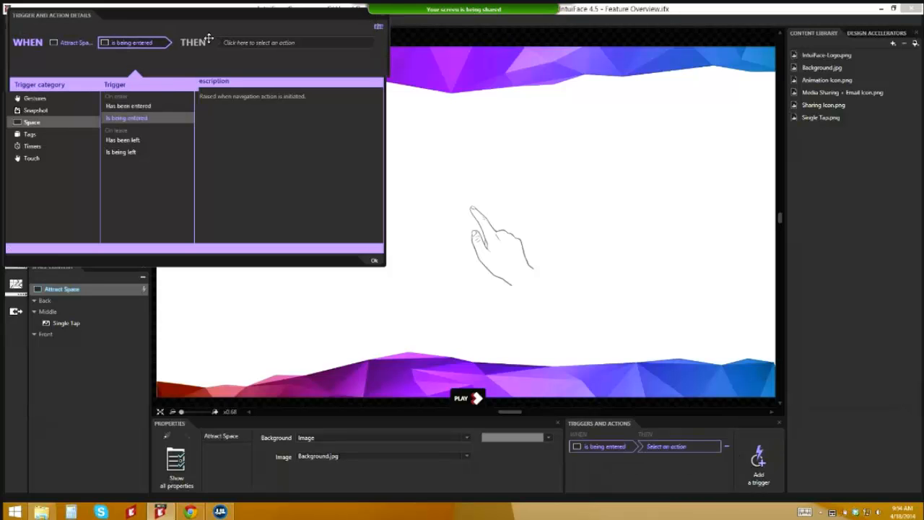
left_click_drag(115, 10, 201, 94)
left_click(117, 229)
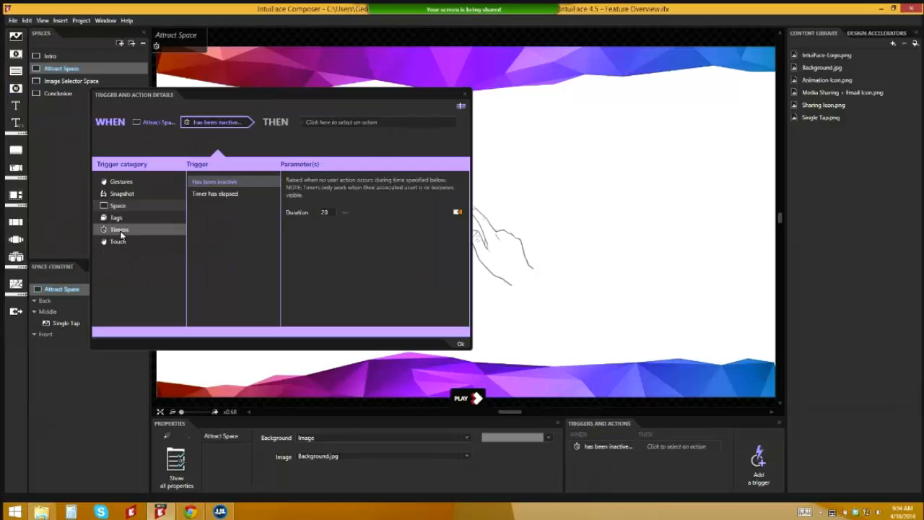
left_click(241, 194)
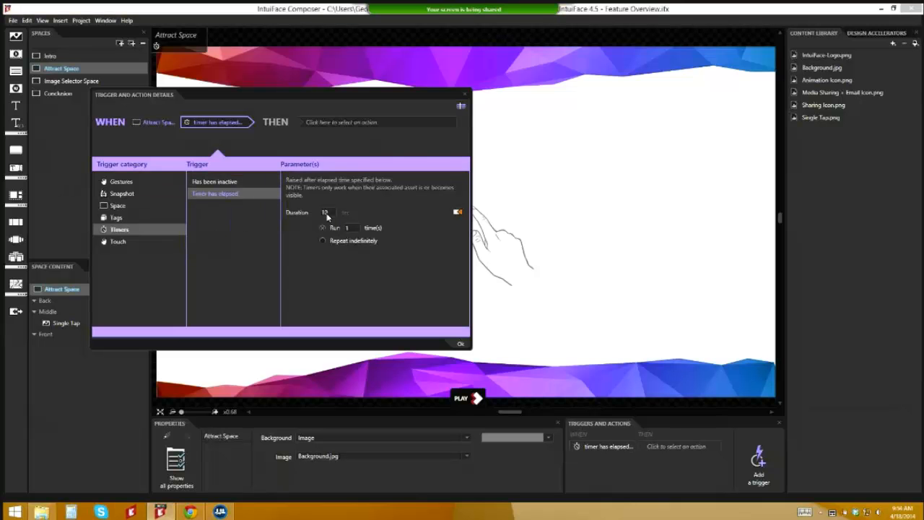
type("0.5")
Step: Make the timer trigger resize the Single Tap image by factor 1.5
left_click(341, 122)
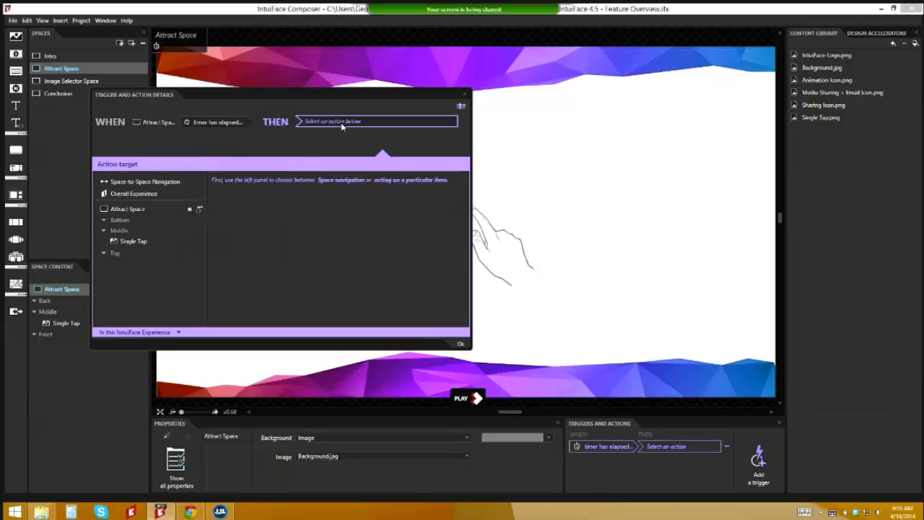
left_click(150, 240)
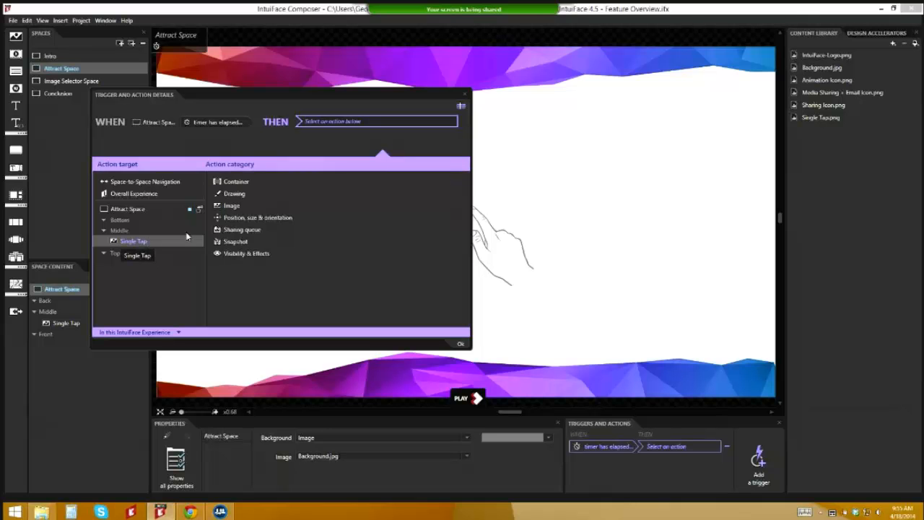
left_click(227, 220)
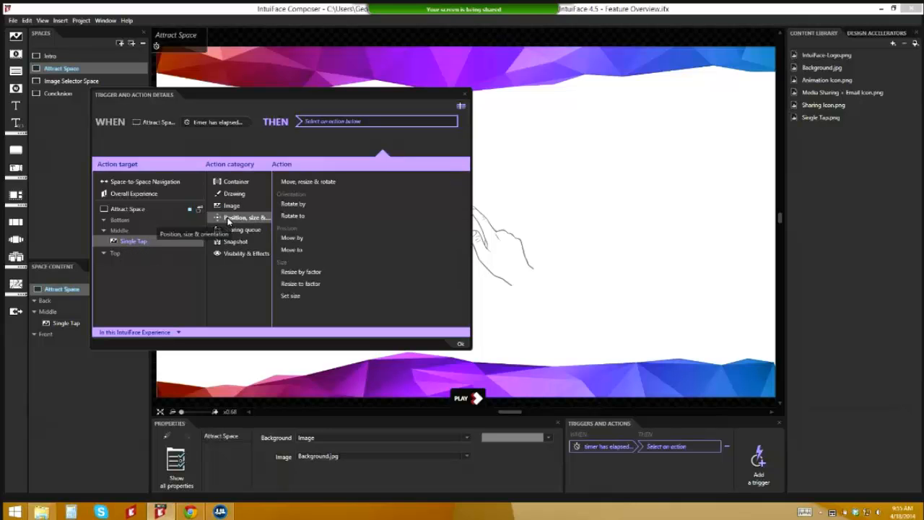
left_click(302, 272)
left_click(416, 195)
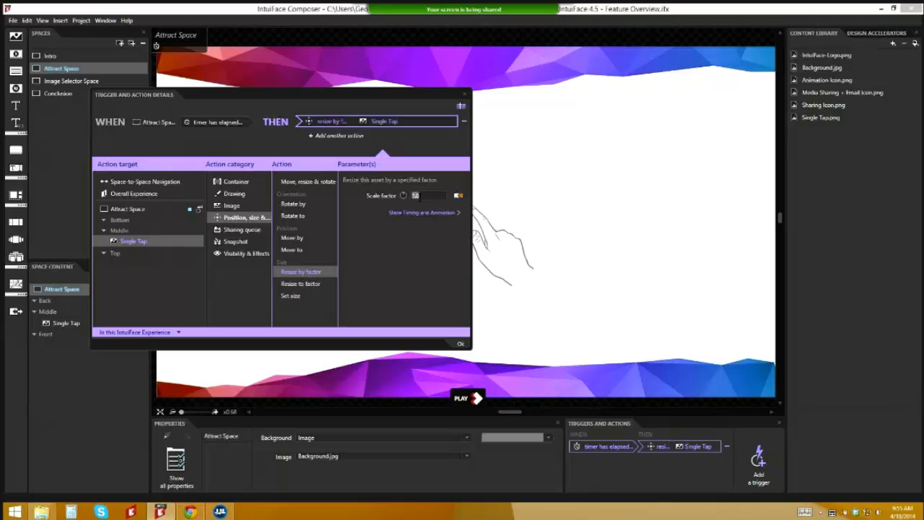
type("1.5")
left_click(425, 212)
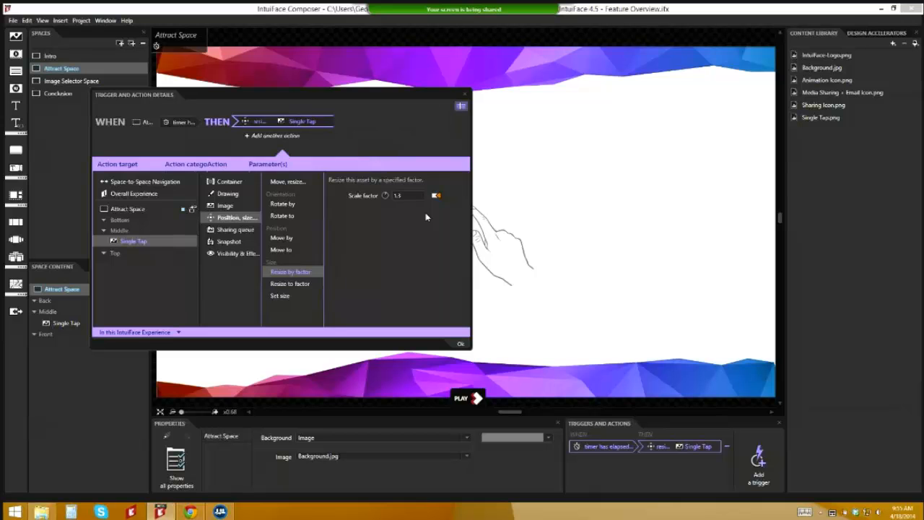
Step: Set the resize animation to 2 seconds, ease in out, repeating indefinitely
left_click_drag(472, 230, 584, 239)
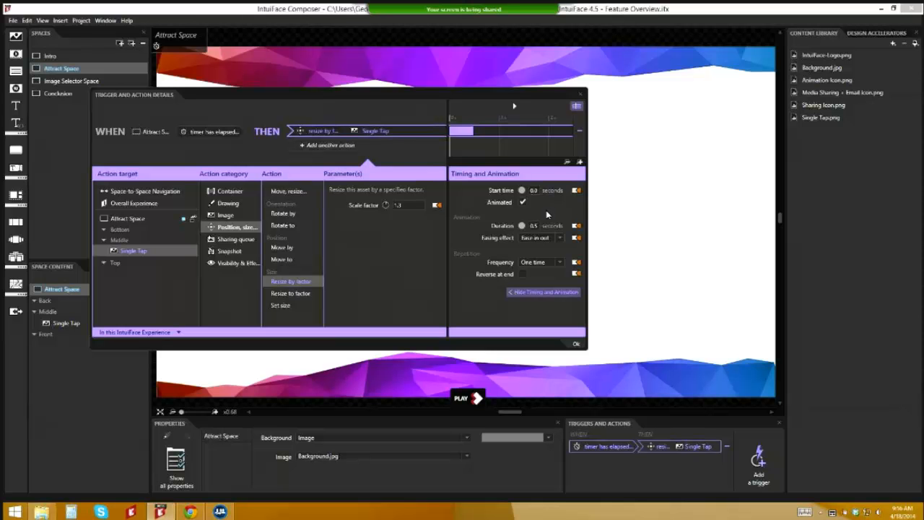
left_click_drag(521, 226, 533, 228)
left_click(560, 265)
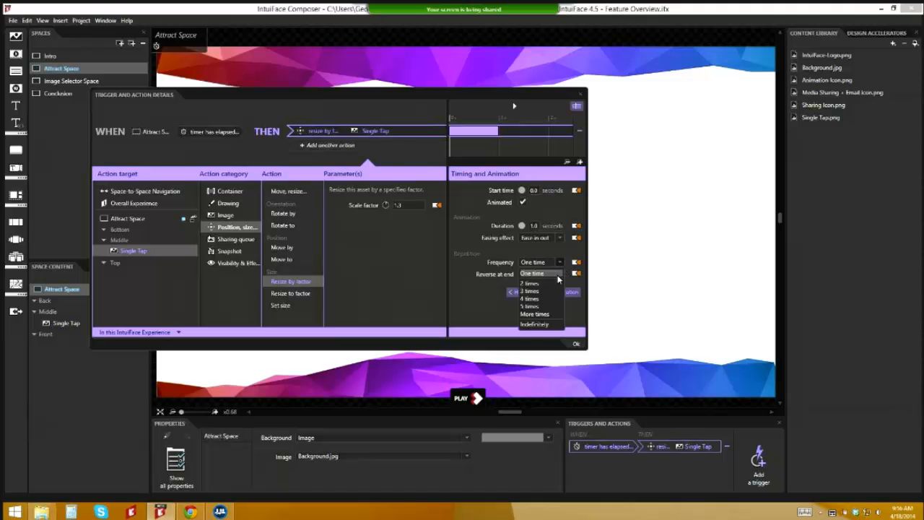
left_click(545, 326)
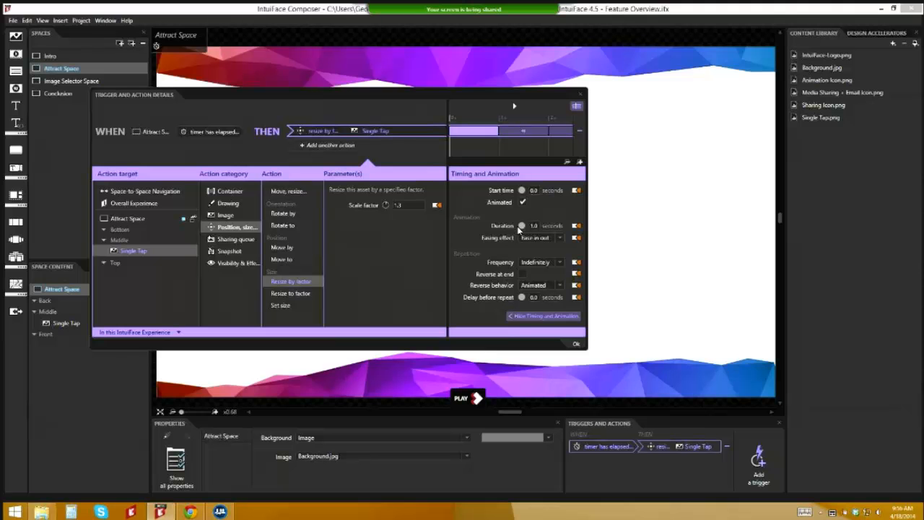
left_click_drag(530, 225, 530, 225)
Step: Preview the hand image's pulsing animation on the canvas
left_click_drag(532, 92, 514, 316)
left_click(496, 330)
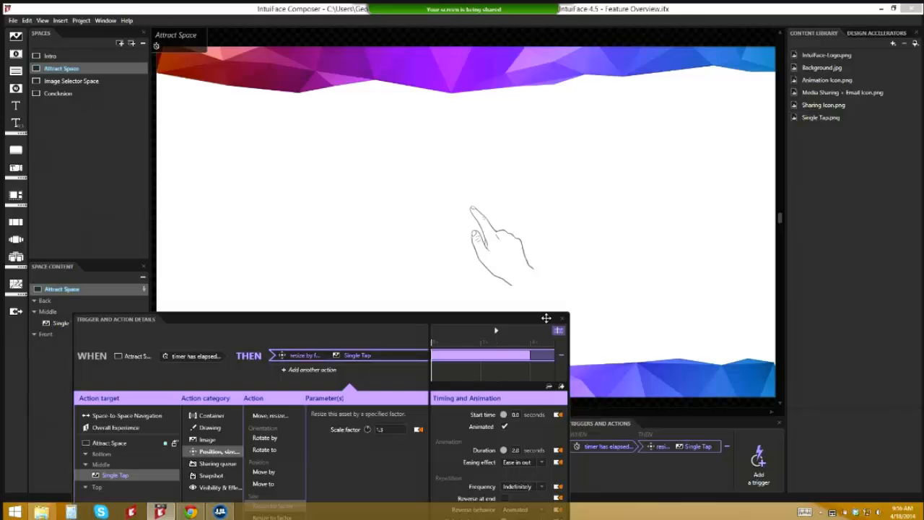
left_click_drag(553, 320, 513, 260)
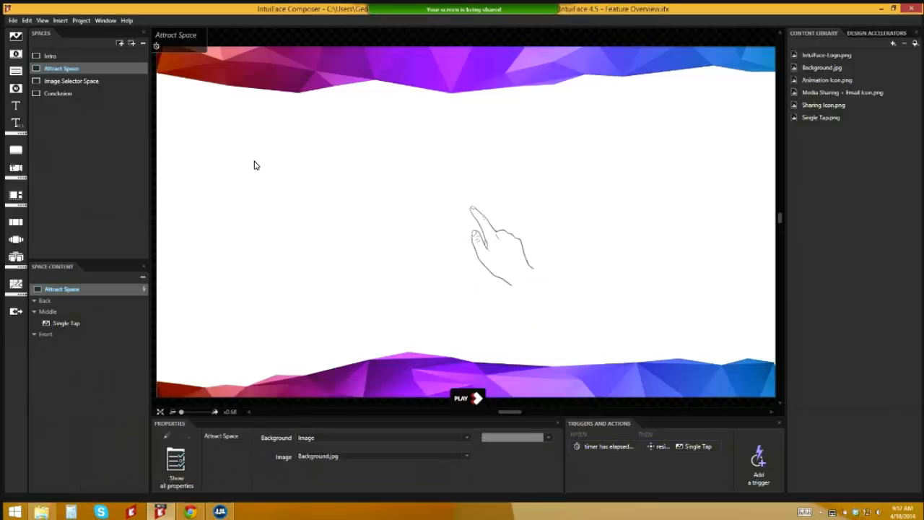
Step: Add a black 'Touch screen to begin' caption just above the hand image
left_click(16, 106)
left_click_drag(437, 209, 439, 162)
left_click(430, 459)
left_click(214, 430)
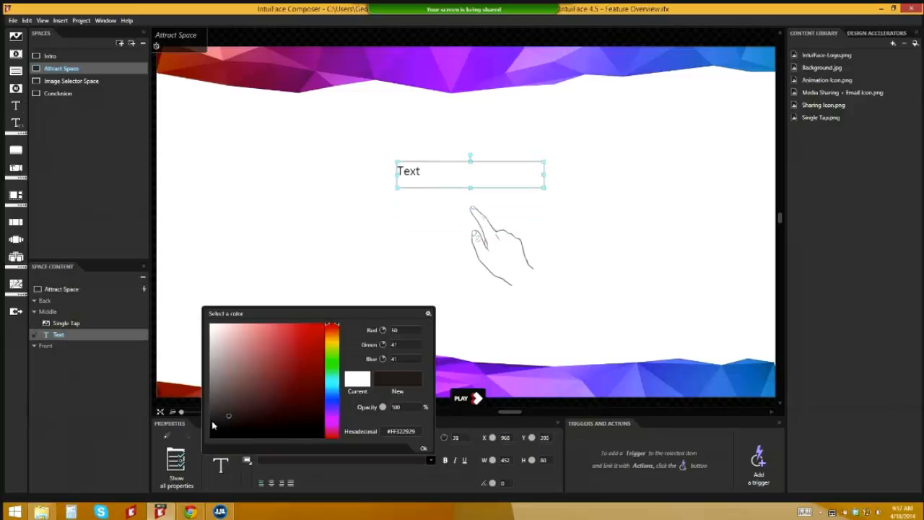
left_click(416, 175)
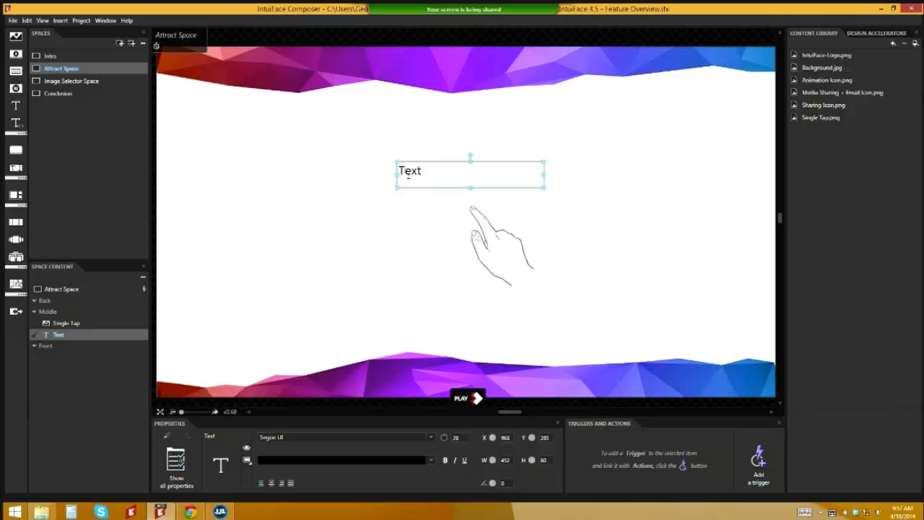
double_click(416, 175)
type("Touch screen to begin")
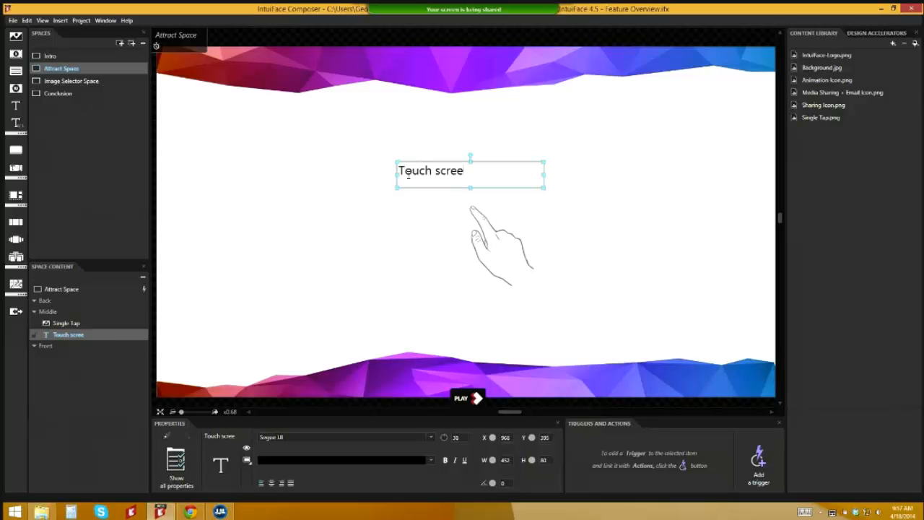
left_click(455, 175)
left_click_drag(455, 175, 453, 186)
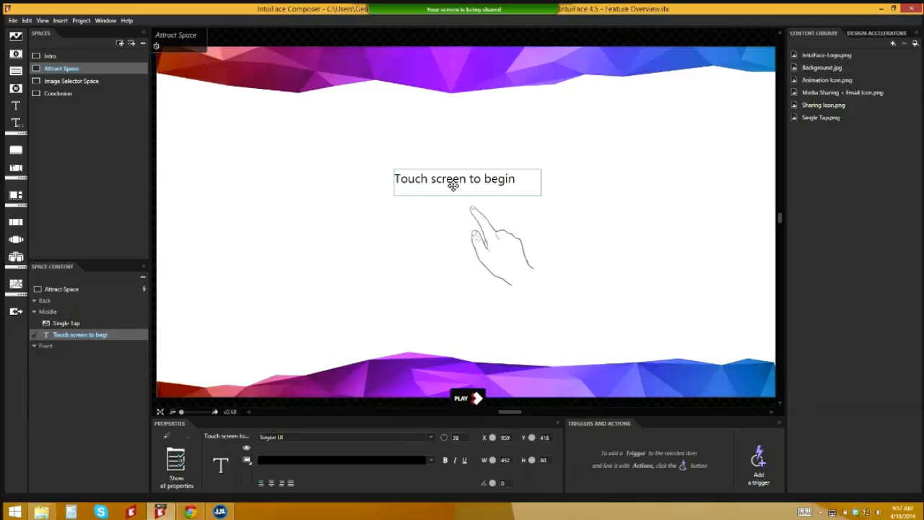
Step: Group the caption with the Single Tap hand image
left_click(497, 263, "ctrl")
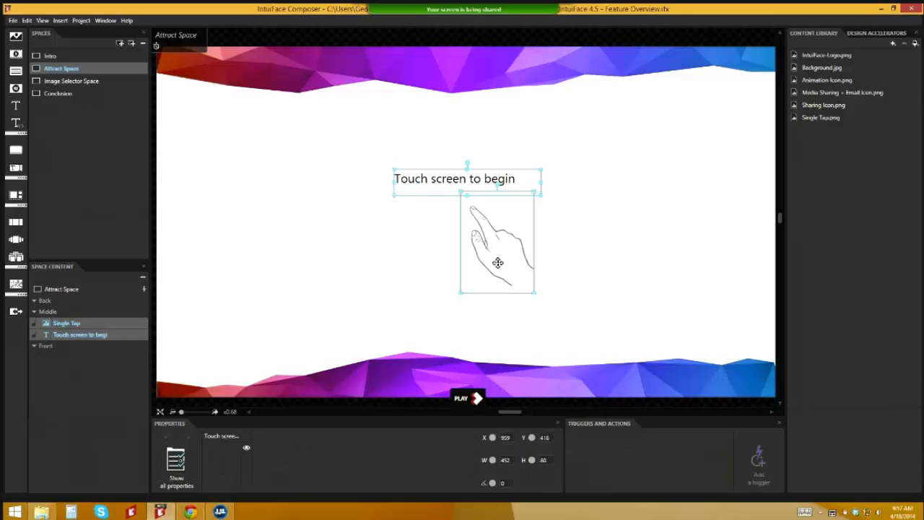
right_click(497, 263)
left_click(442, 327)
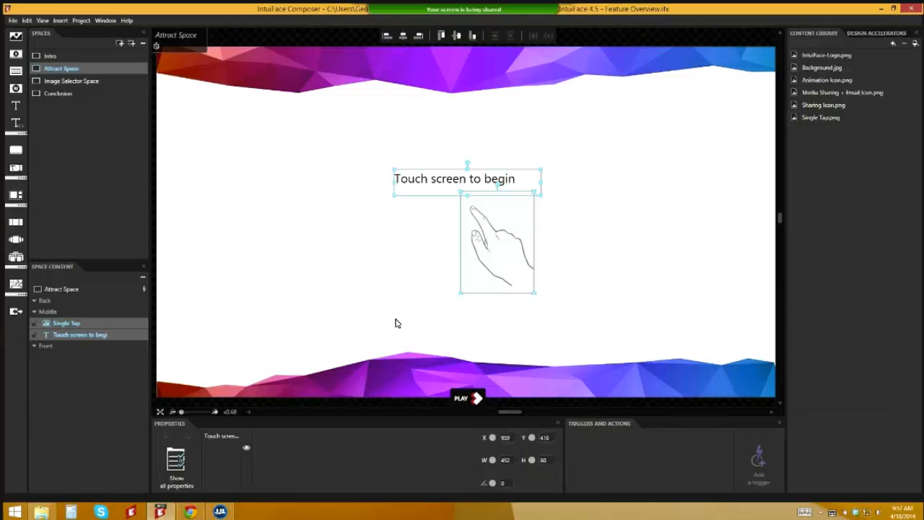
left_click(284, 287)
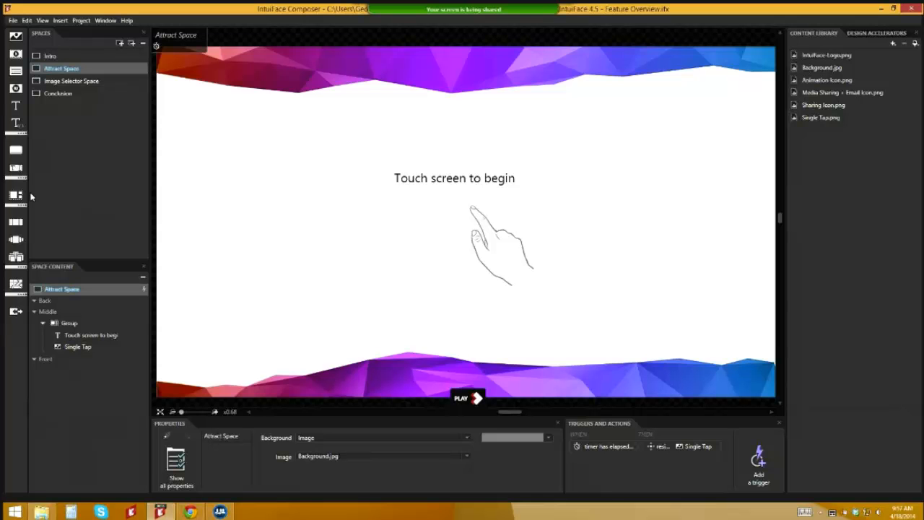
Step: Add a button to the Front layer and clear its label text
left_click(15, 150)
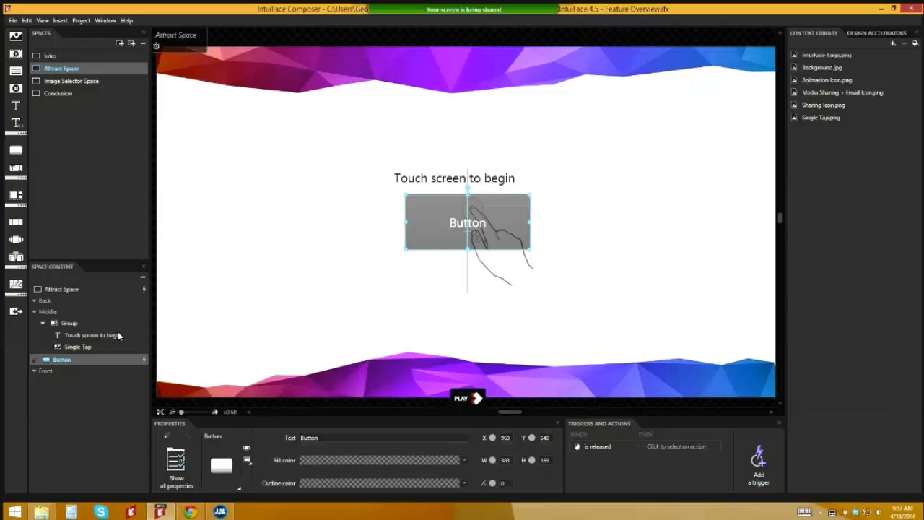
left_click_drag(75, 359, 72, 372)
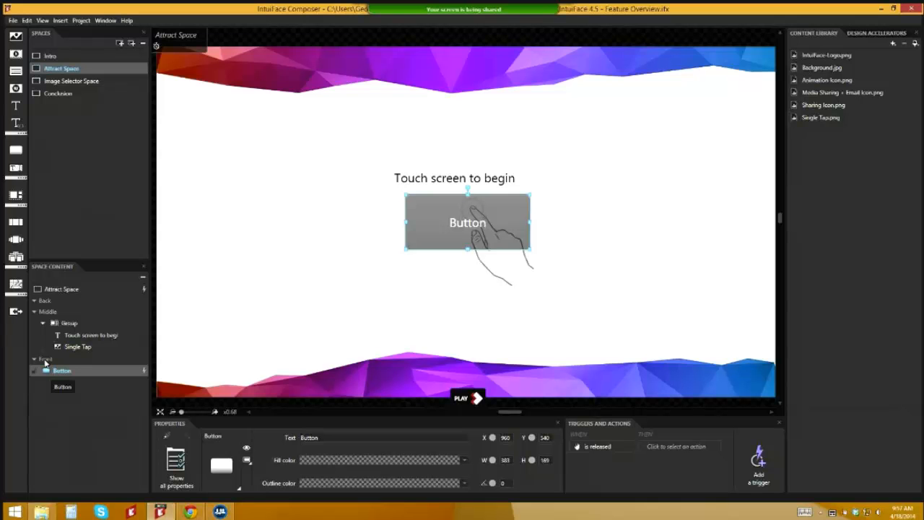
left_click(328, 440)
key("BackSpace")
Step: Make the button flat with opacity 0
left_click(178, 465)
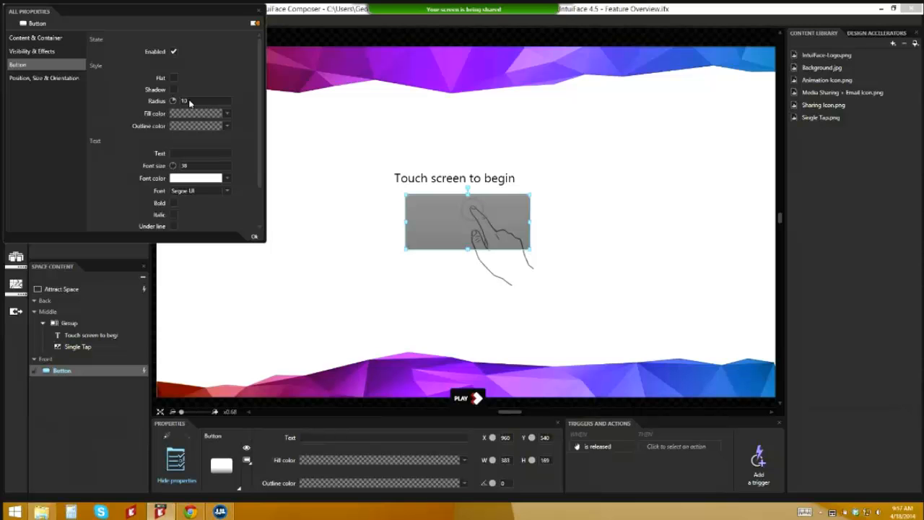
left_click(174, 78)
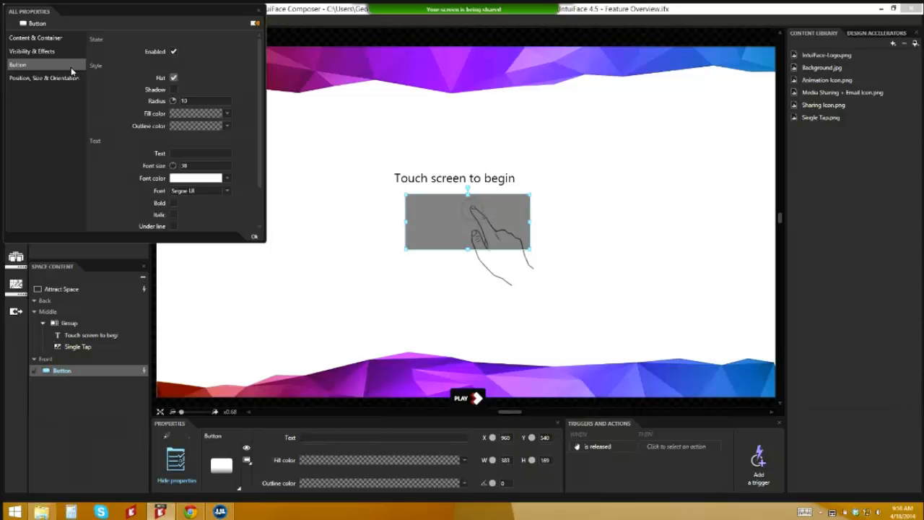
left_click(58, 51)
left_click_drag(177, 80, 166, 109)
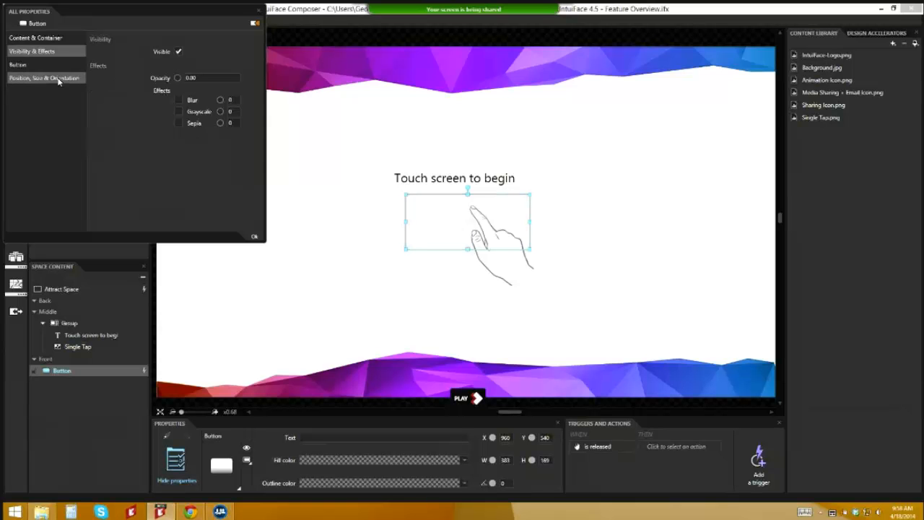
left_click(254, 236)
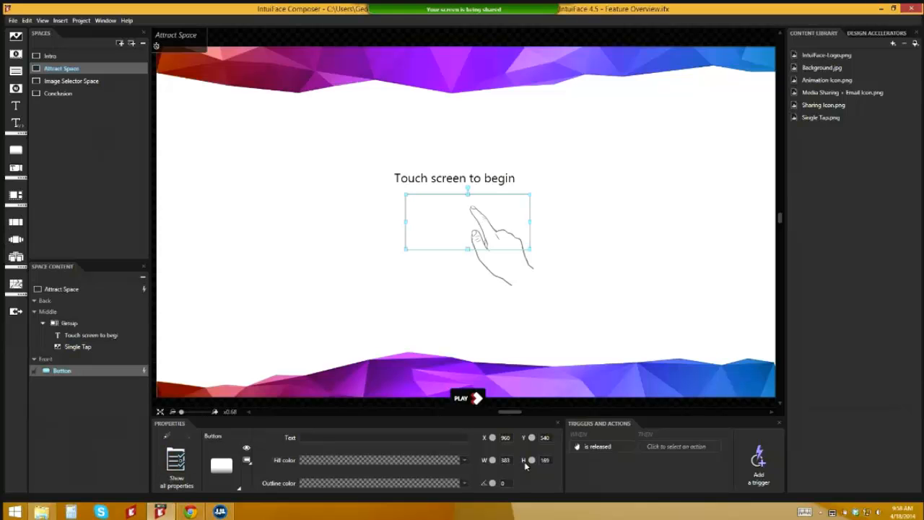
Step: Set the invisible button's width to 1920 and height to 1080
double_click(505, 460)
type("1920")
key("Tab")
type("1080")
key("Tab")
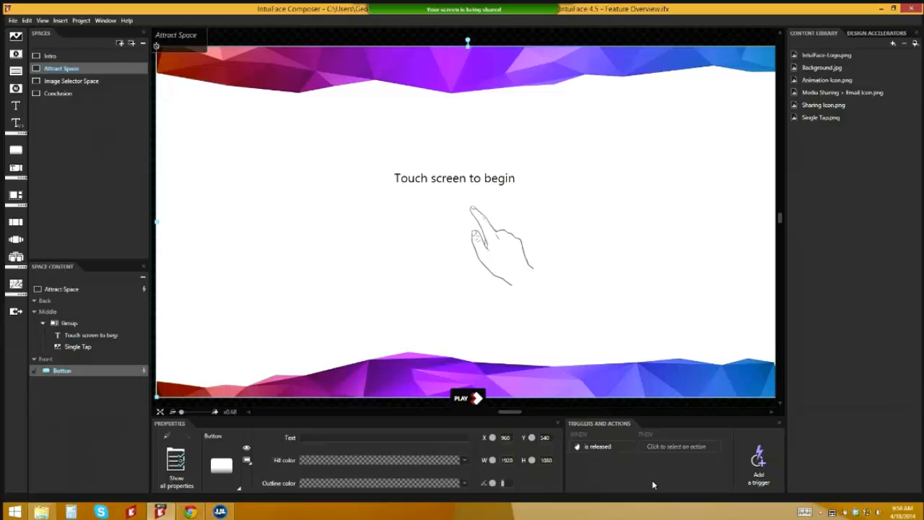
Step: On button release, add a Group > Visibility & Effects > Apply effects action
left_click(672, 446)
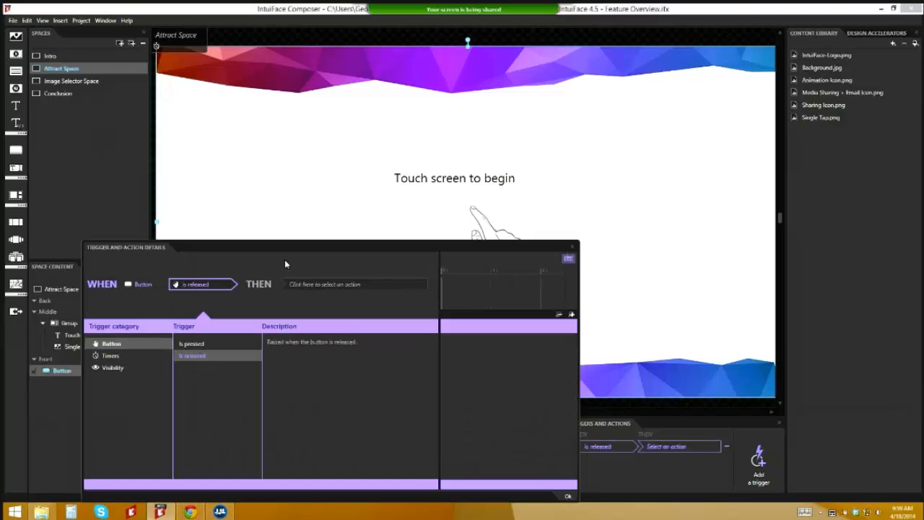
left_click(345, 284)
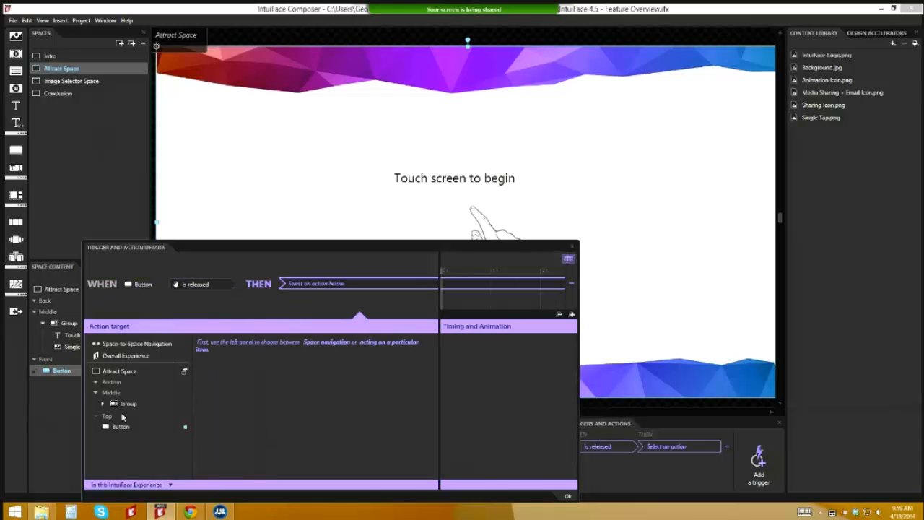
left_click(125, 403)
left_click(230, 355)
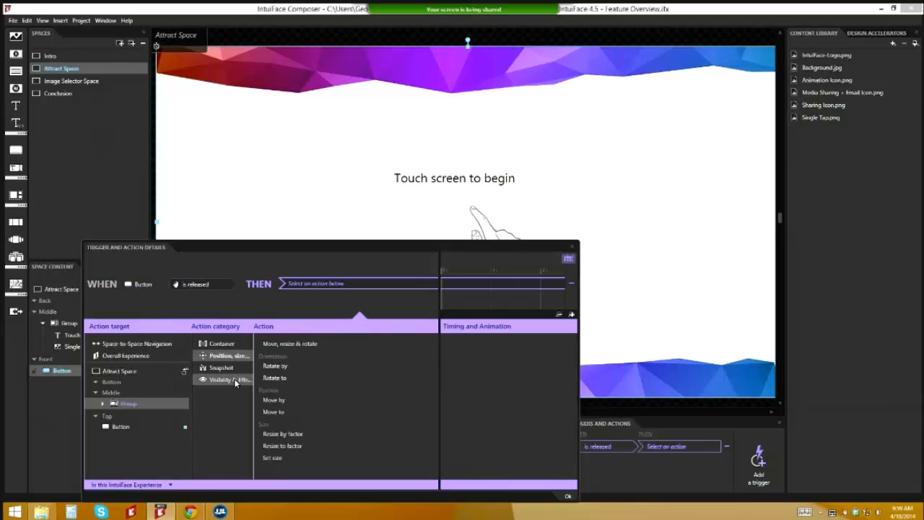
left_click(232, 379)
left_click(281, 351)
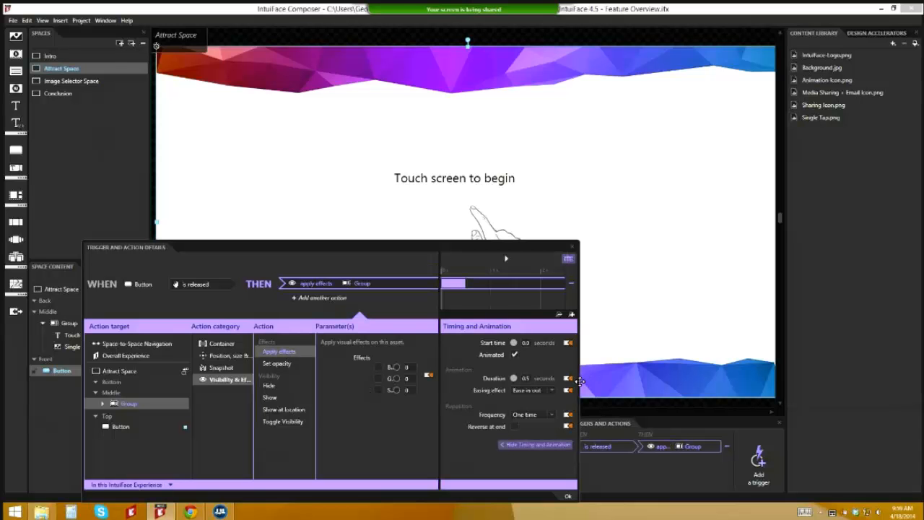
Step: Enable Blur at 100 with a 1-second duration
left_click_drag(581, 379, 750, 375)
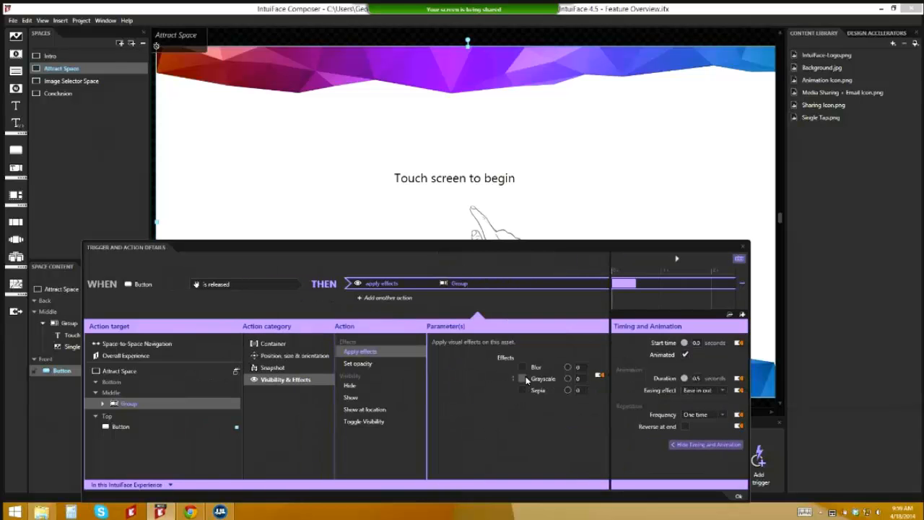
left_click(522, 367)
left_click_drag(567, 368, 762, 360)
type("1")
key("Tab")
Step: Add a Go to Space action to Image Selector Space with Black fade, starting after the blur
left_click(378, 298)
left_click(109, 352)
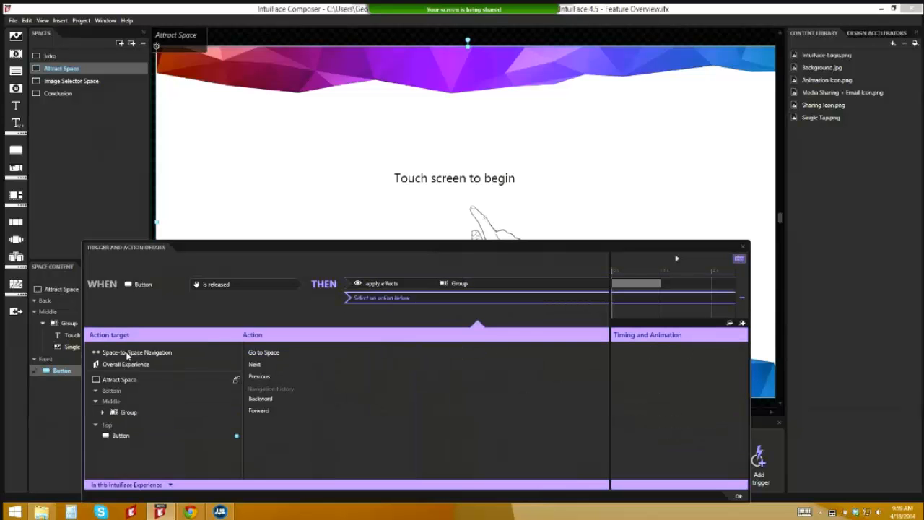
left_click(342, 353)
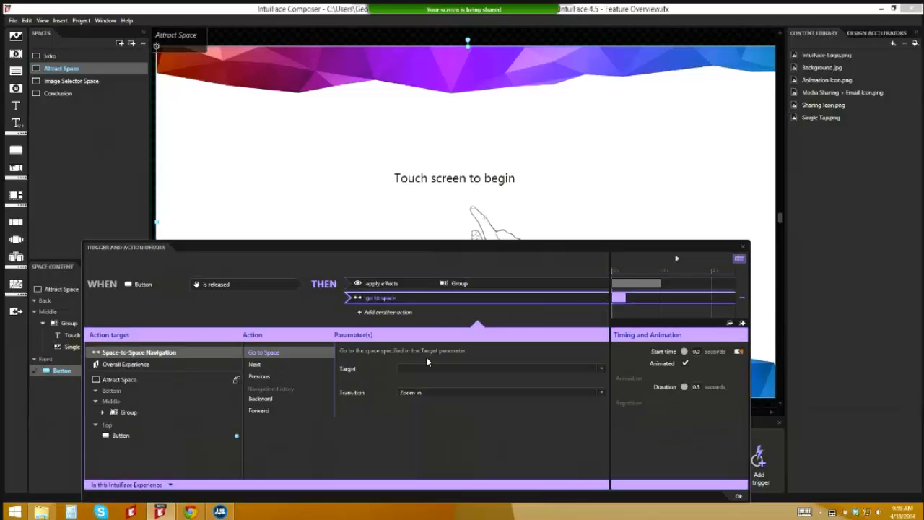
left_click(439, 373)
left_click(443, 404)
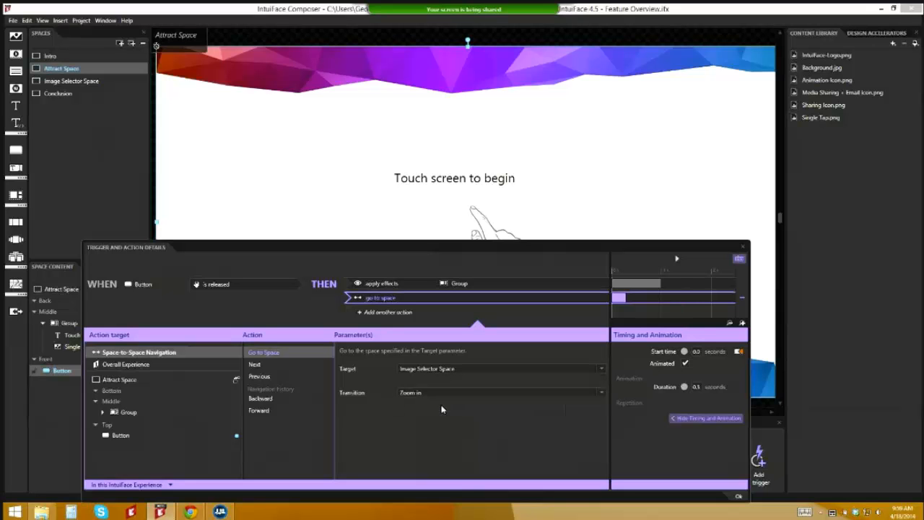
left_click(443, 396)
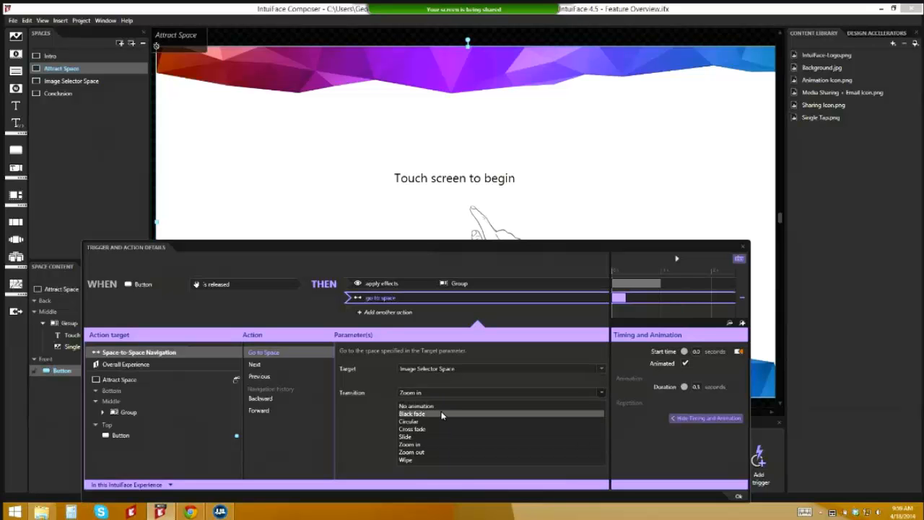
left_click(442, 413)
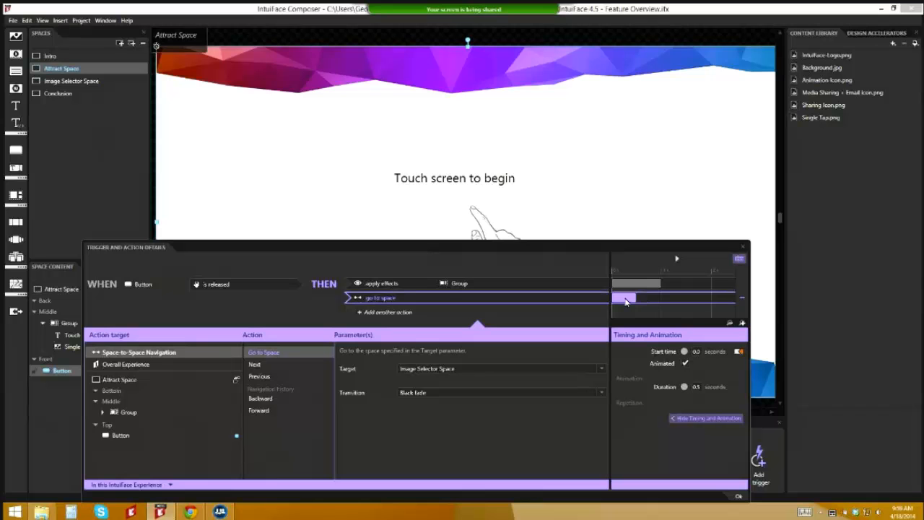
left_click_drag(625, 302, 679, 304)
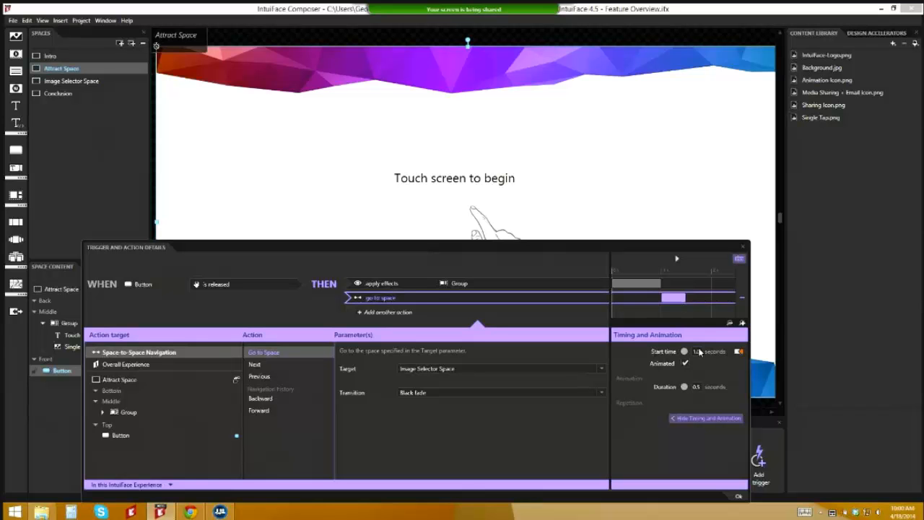
left_click(739, 496)
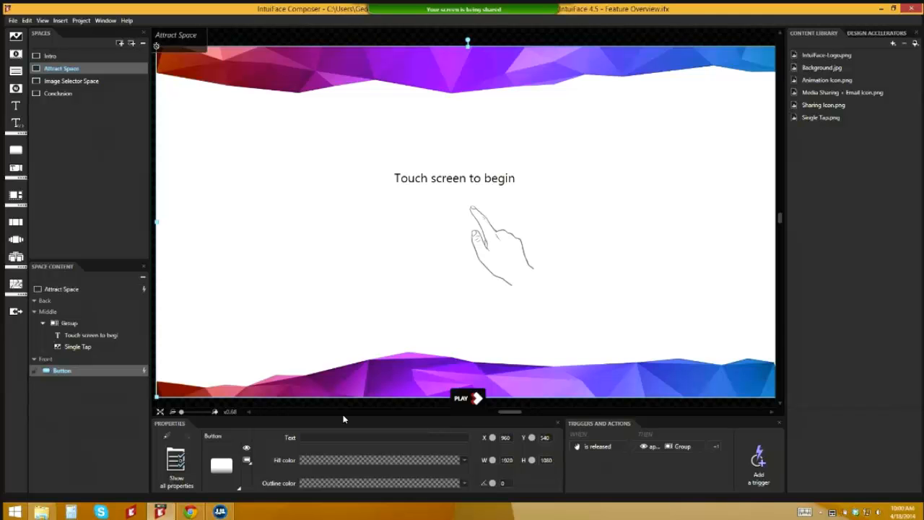
Step: Inspect the Attract Space's timer trigger details
left_click(181, 319)
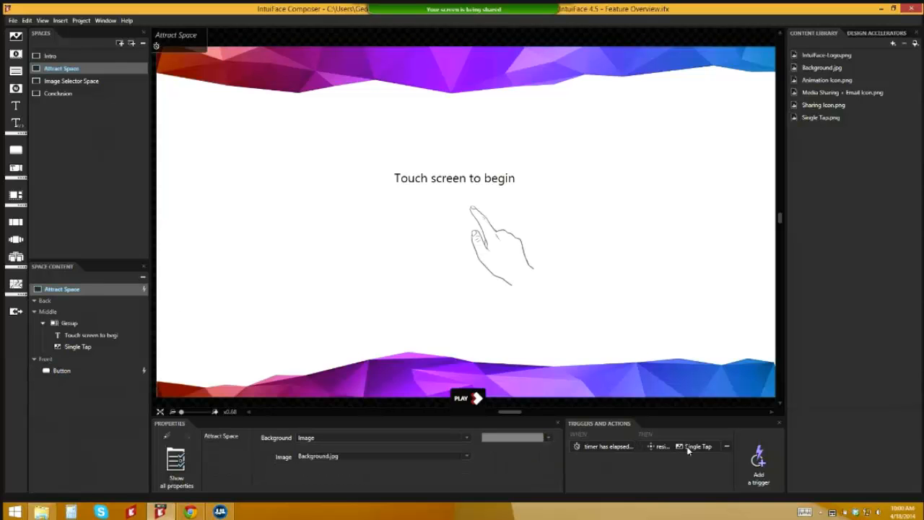
double_click(599, 446)
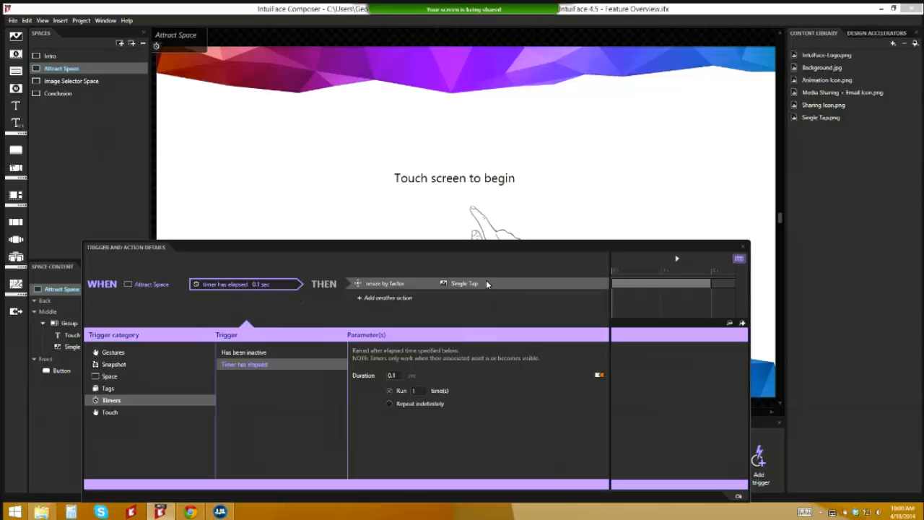
left_click(742, 248)
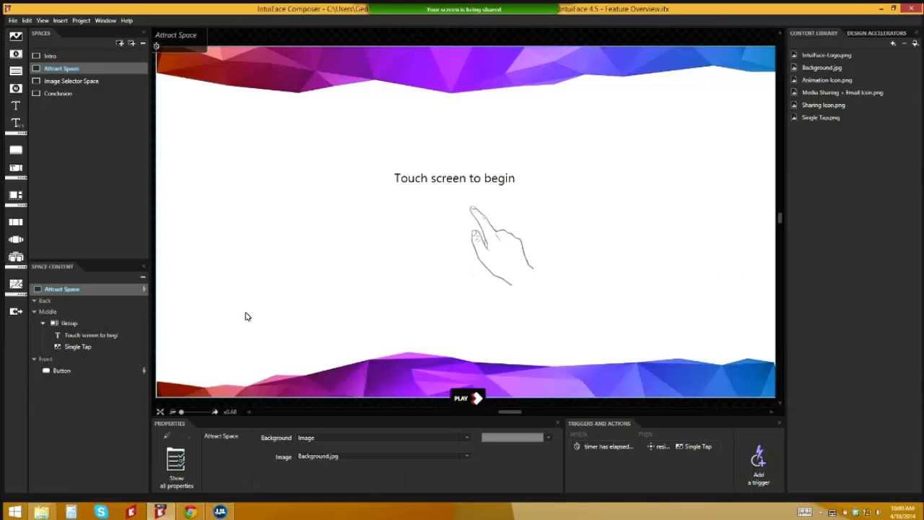
Step: Lock the full-screen invisible button against canvas selection
left_click(102, 322)
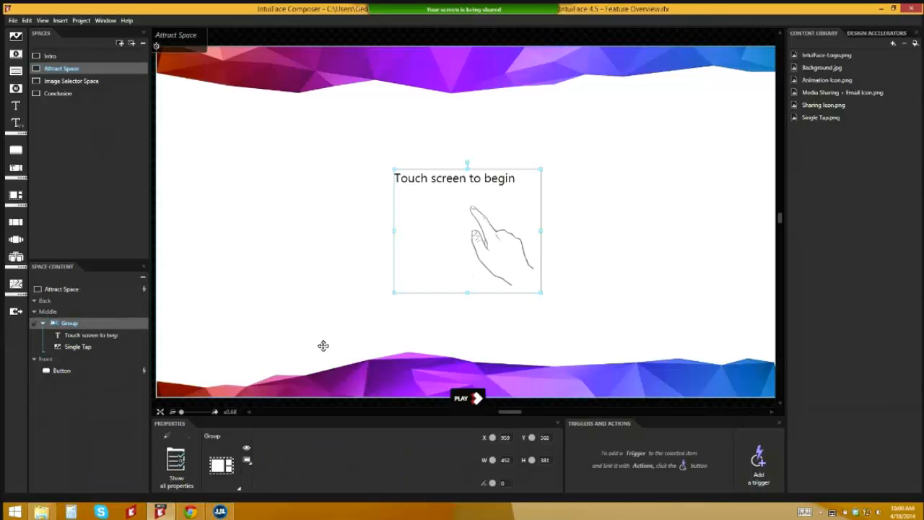
scroll(322, 345, "up", 3)
scroll(323, 345, "down", 5)
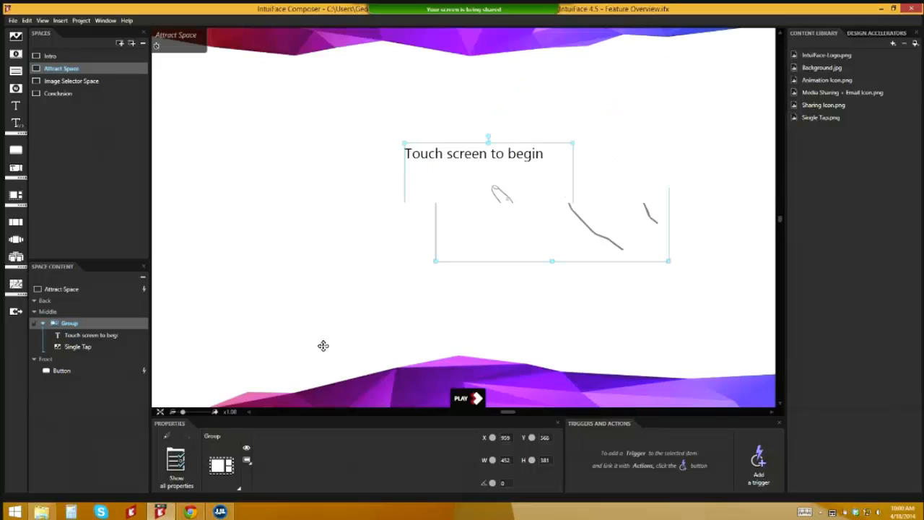
scroll(431, 293, "down", 2)
left_click(466, 303)
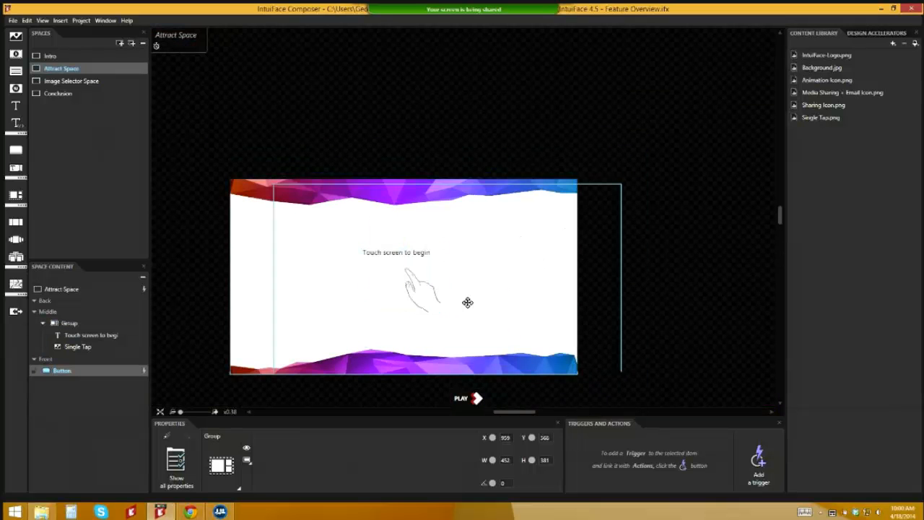
left_click(34, 370)
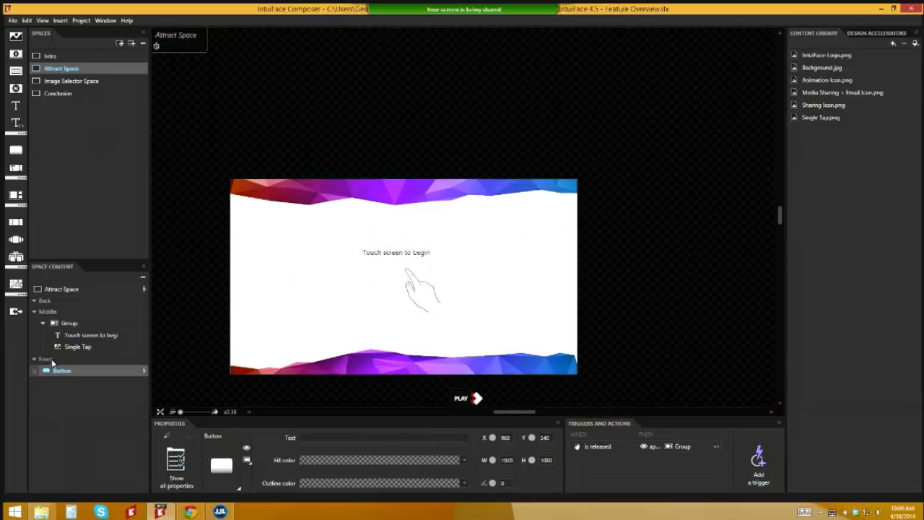
Step: Move the hand-and-caption Group off the canvas to the right, X 2163
left_click(88, 325)
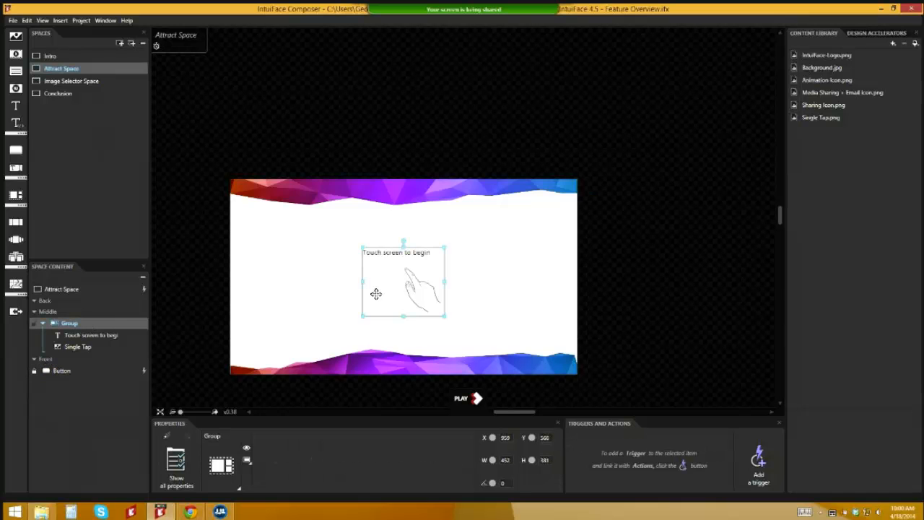
left_click_drag(375, 293, 592, 305)
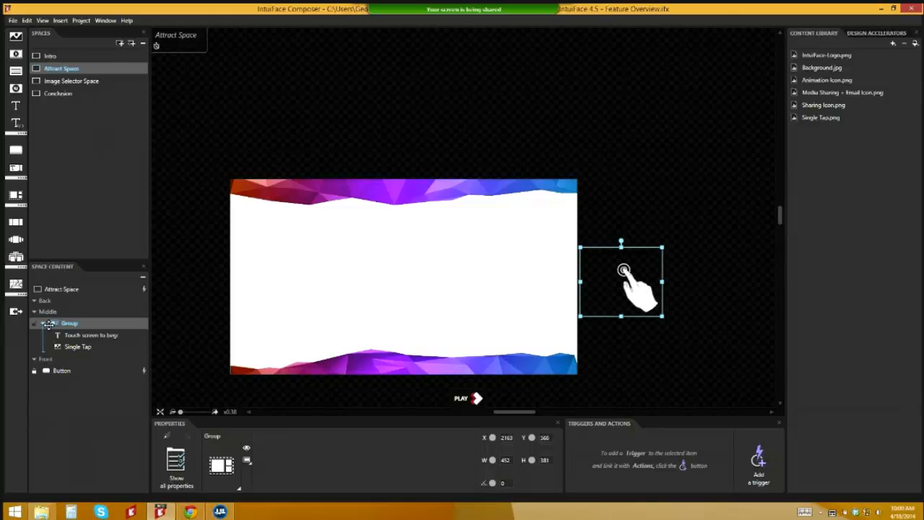
left_click(68, 290)
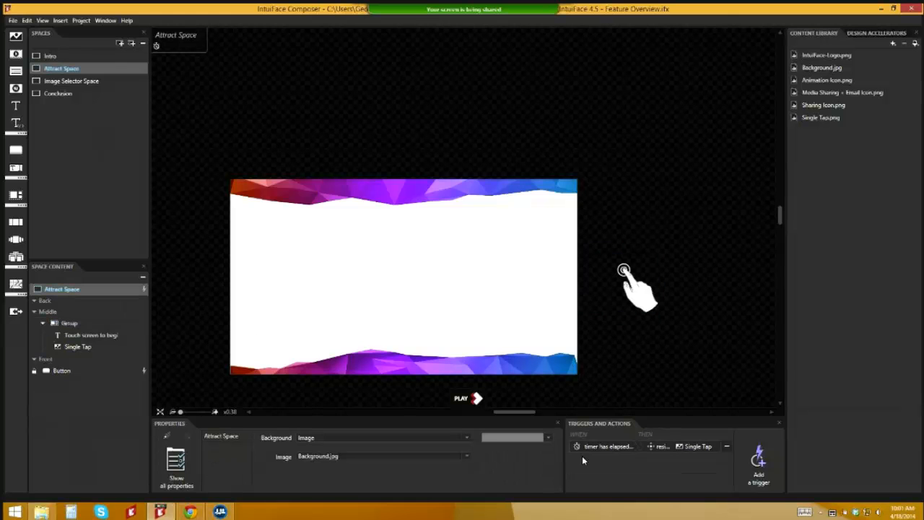
Step: Add a timer action that moves the Group to the captured stage position X 927, Y 568
double_click(651, 448)
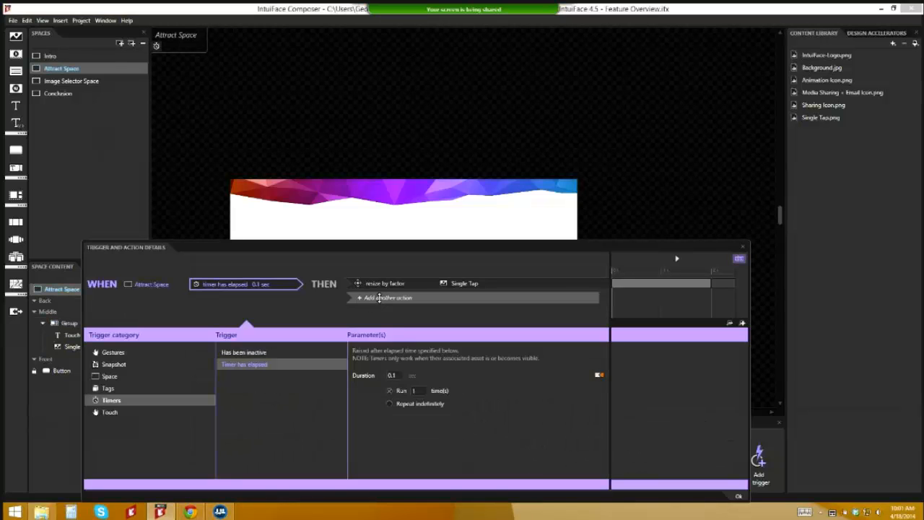
left_click(421, 298)
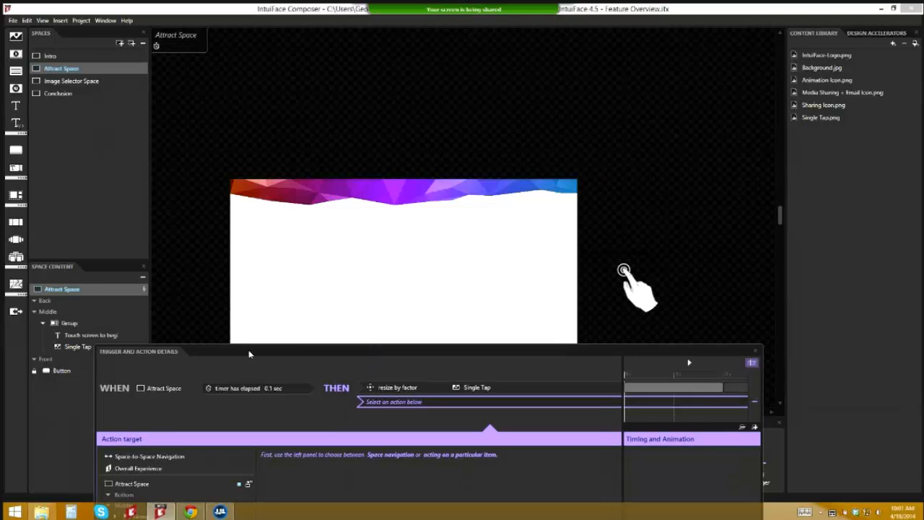
left_click_drag(249, 354, 257, 33)
left_click(149, 198)
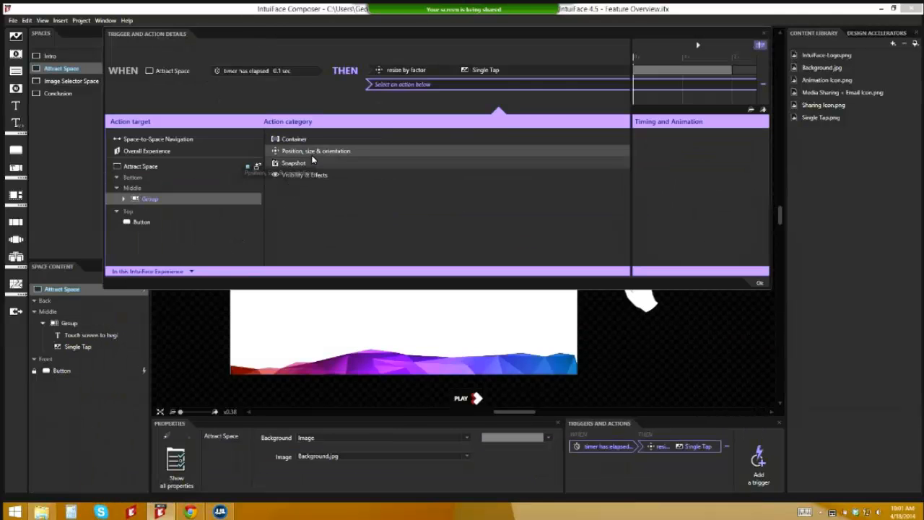
left_click(348, 151)
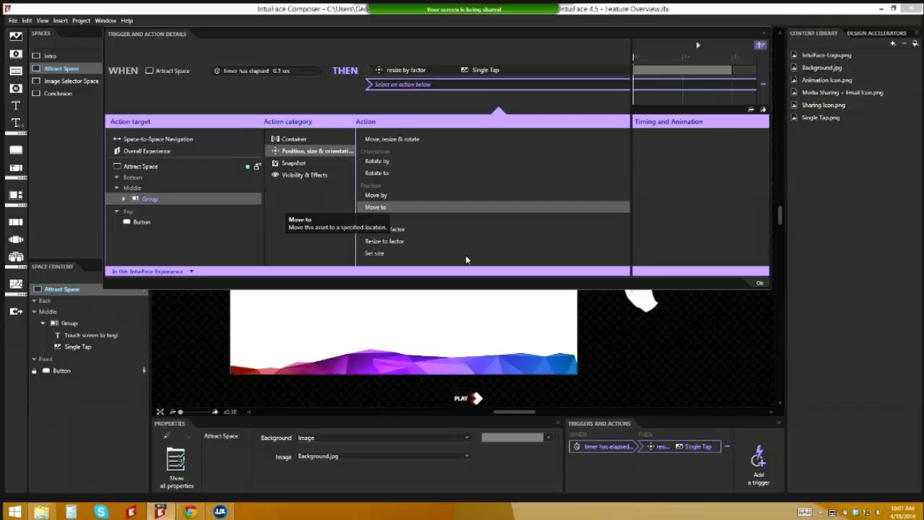
left_click(534, 207)
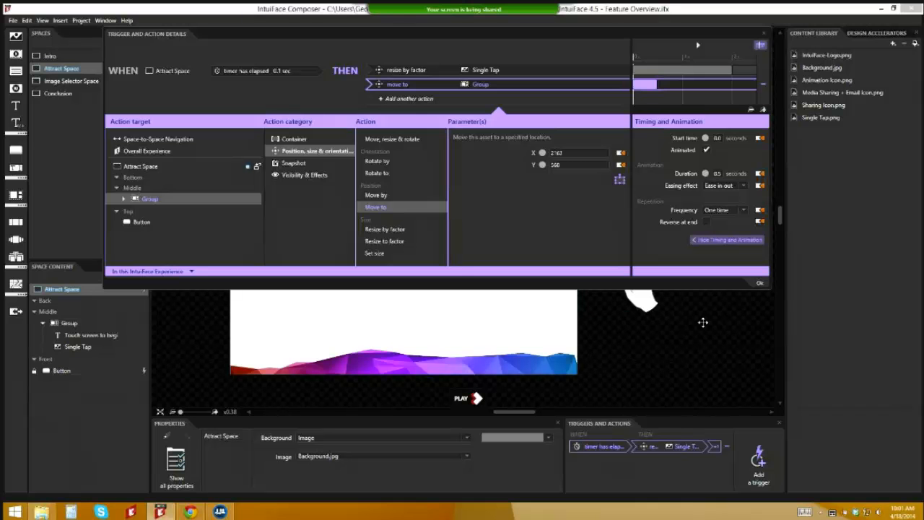
left_click(619, 181)
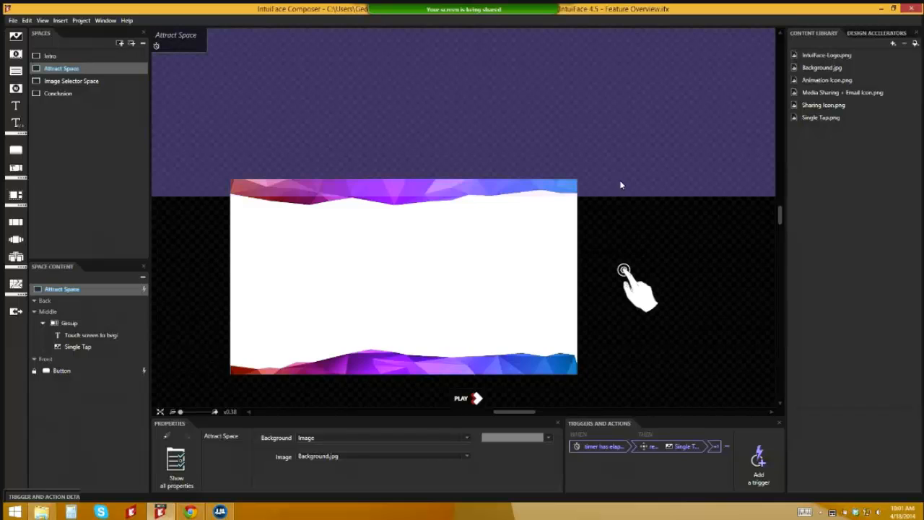
left_click_drag(608, 266, 381, 265)
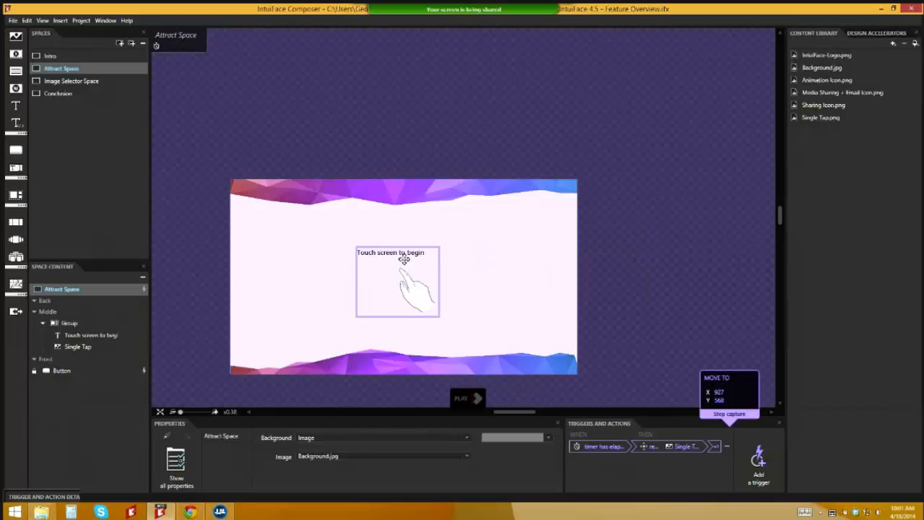
left_click(725, 416)
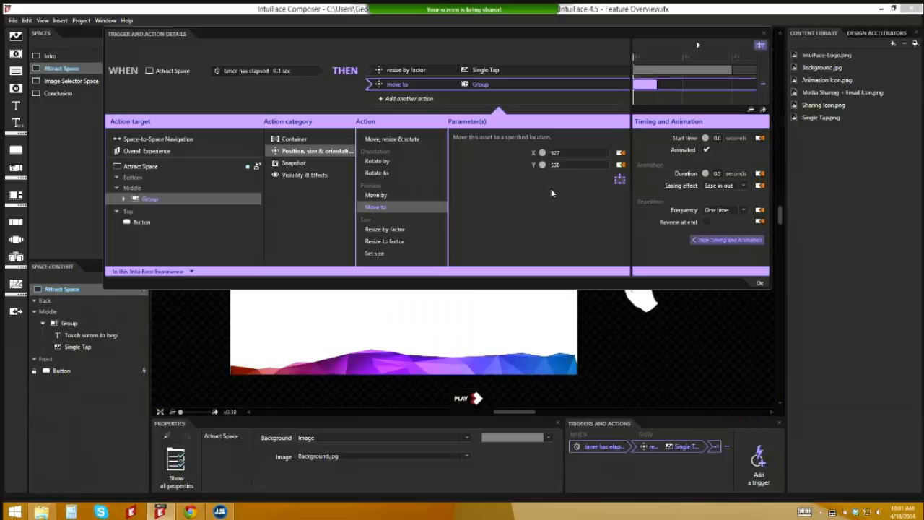
Step: Set the Single Tap resize-by-factor action's start time to 0.5 seconds
left_click(568, 76)
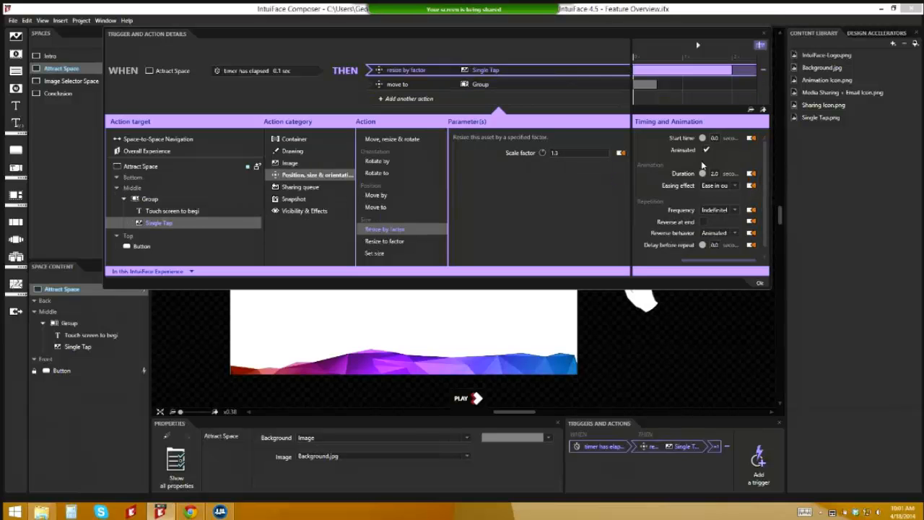
left_click(712, 138)
type("0.5")
key("Tab")
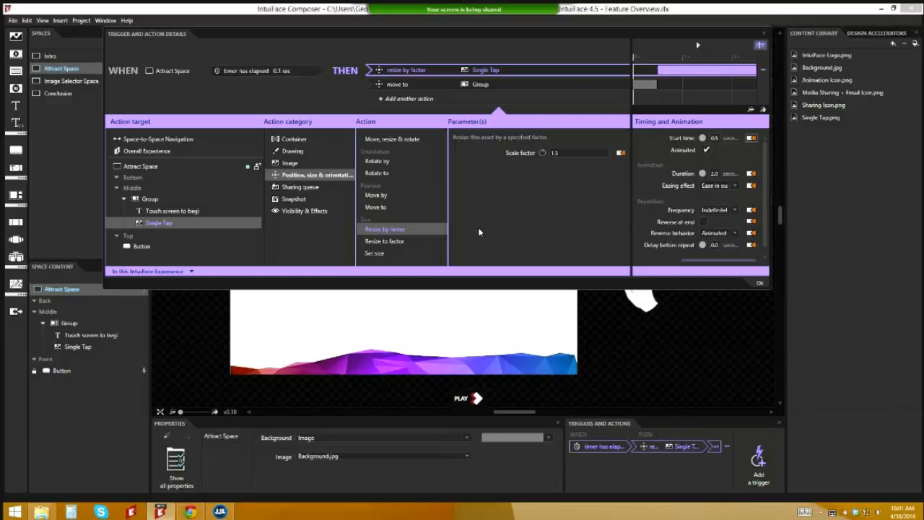
Step: Close the trigger details, fit the stage, and test the tap-to-begin animation in Play mode before returning to Edit
left_click(758, 282)
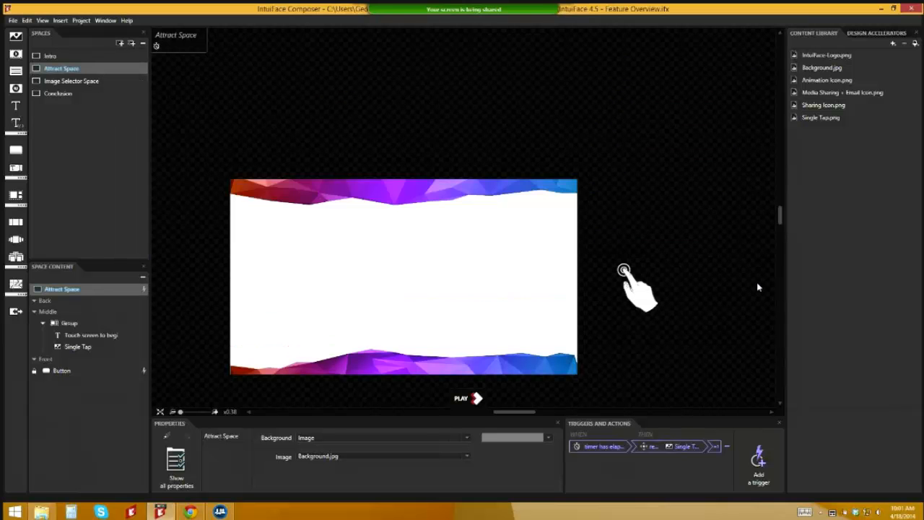
left_click(161, 411)
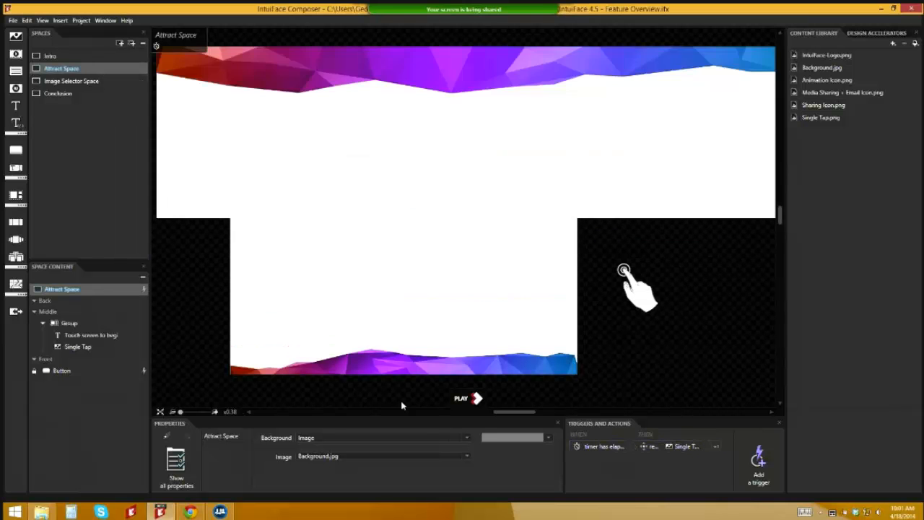
left_click(462, 399)
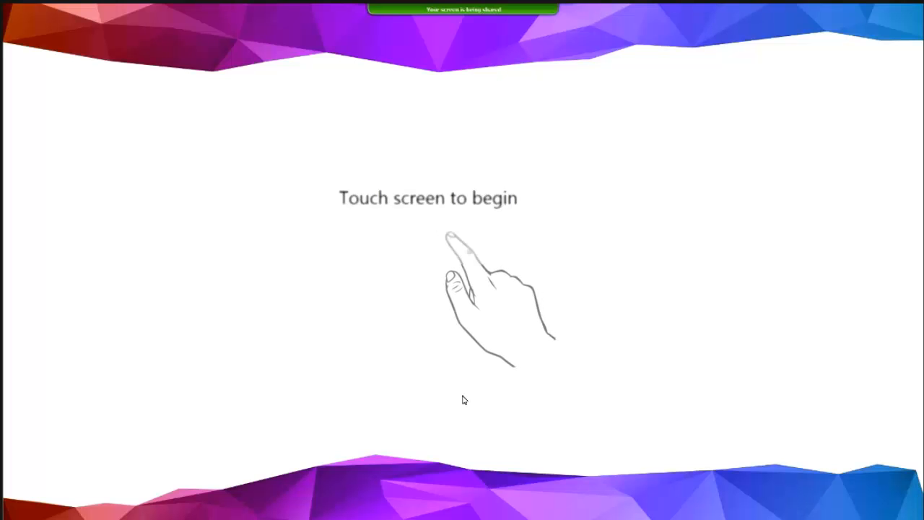
left_click(463, 400)
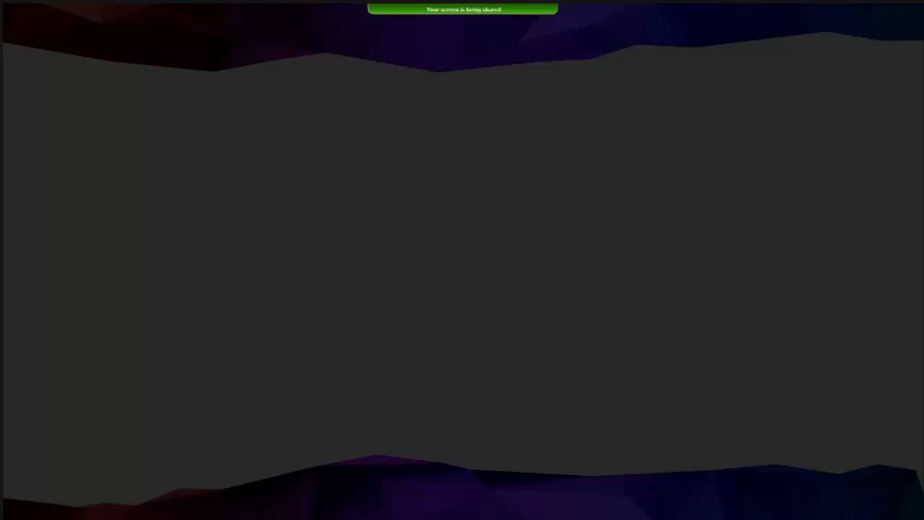
key("Escape")
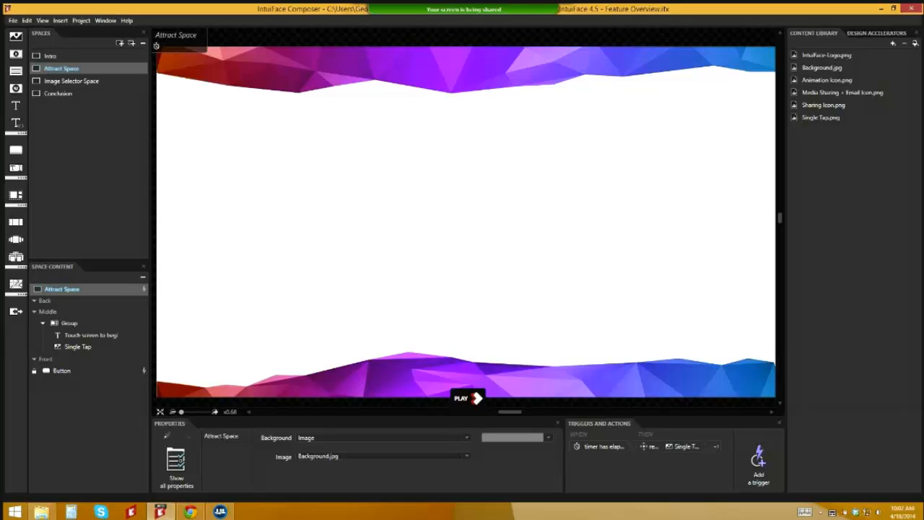
Step: Open the Image Selector Space from the Spaces panel
left_click(90, 82)
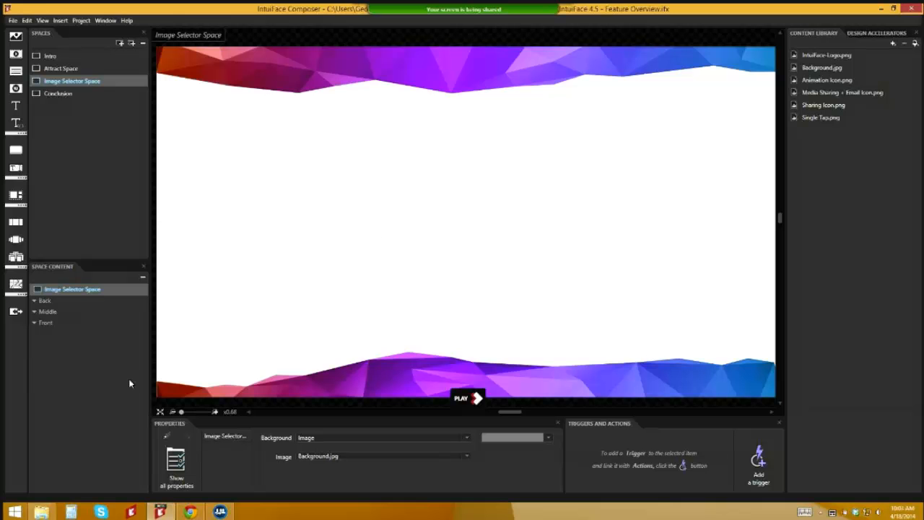
Step: Drop the Webinar photos Chrysanthemum to Tulips, minus Single Tap, into the space as a collection
left_click(41, 511)
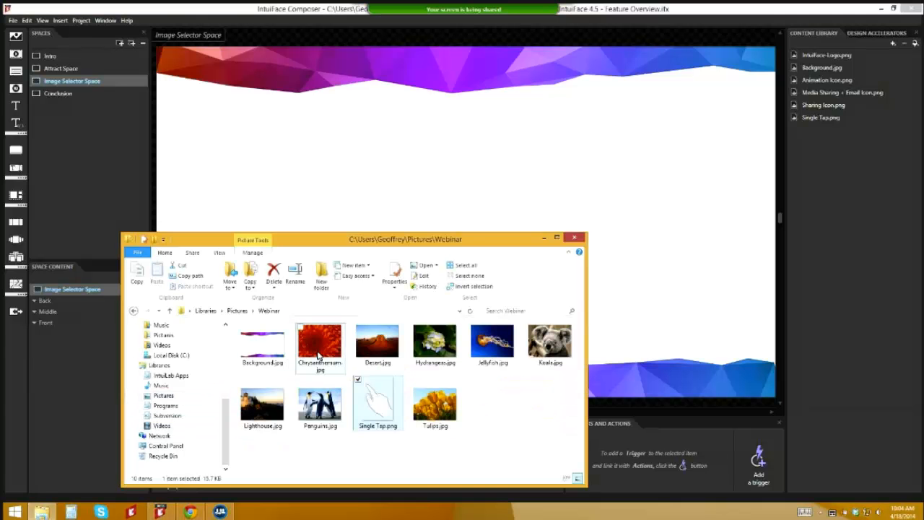
left_click(423, 413, "shift")
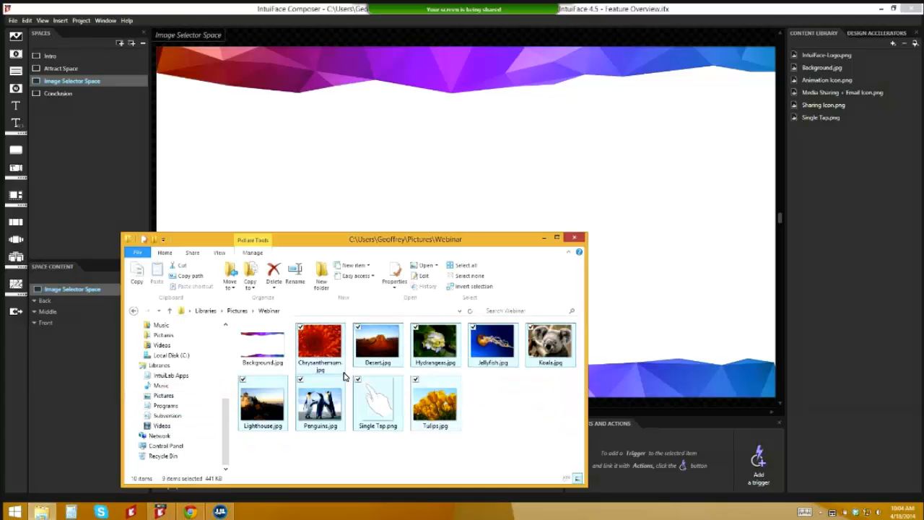
left_click(359, 380)
left_click_drag(363, 360, 512, 204)
left_click(491, 217)
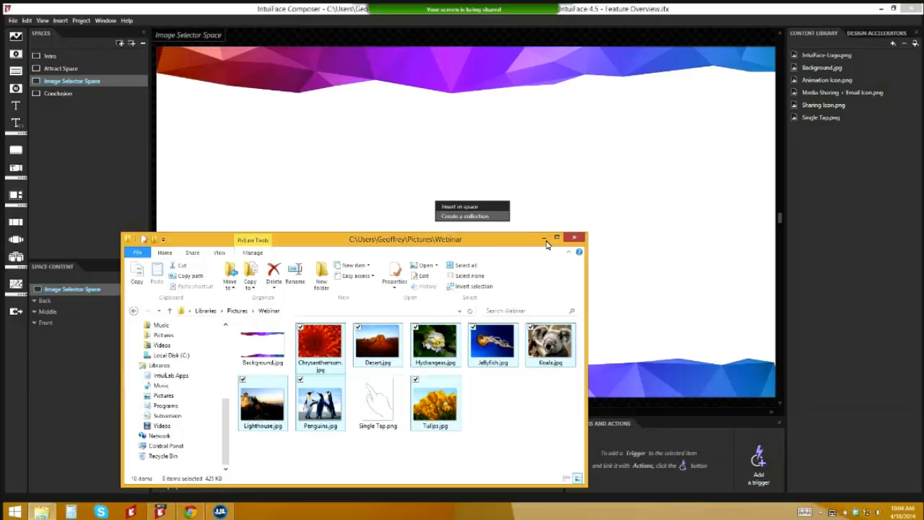
left_click(542, 237)
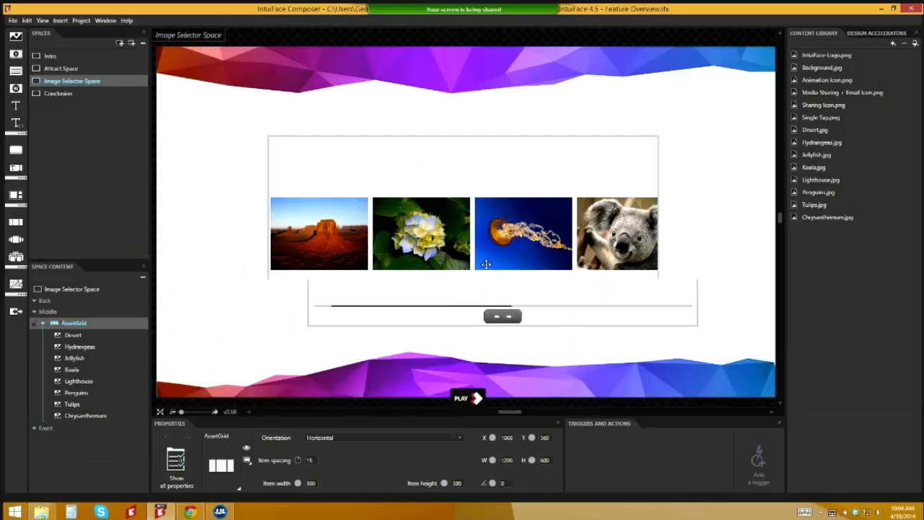
Step: Change the photo collection's type to Carousel and shift it right on the stage
left_click(487, 264)
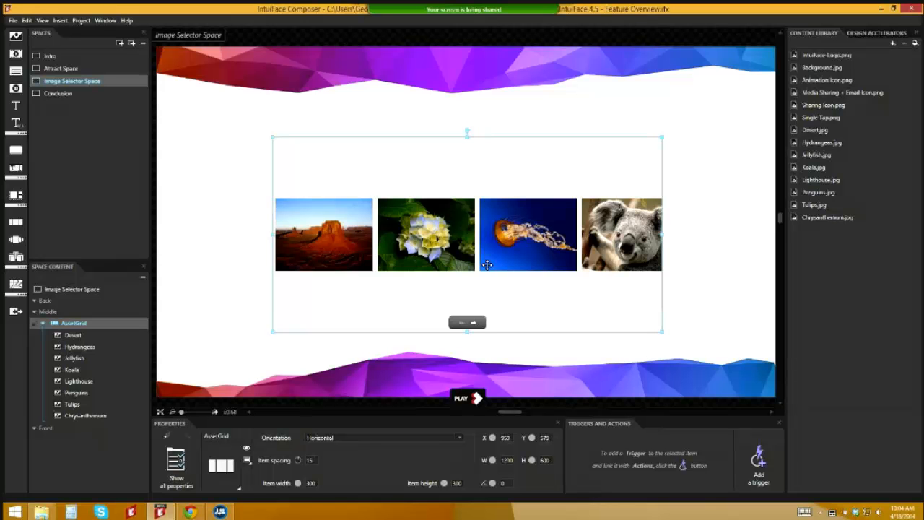
left_click(220, 464)
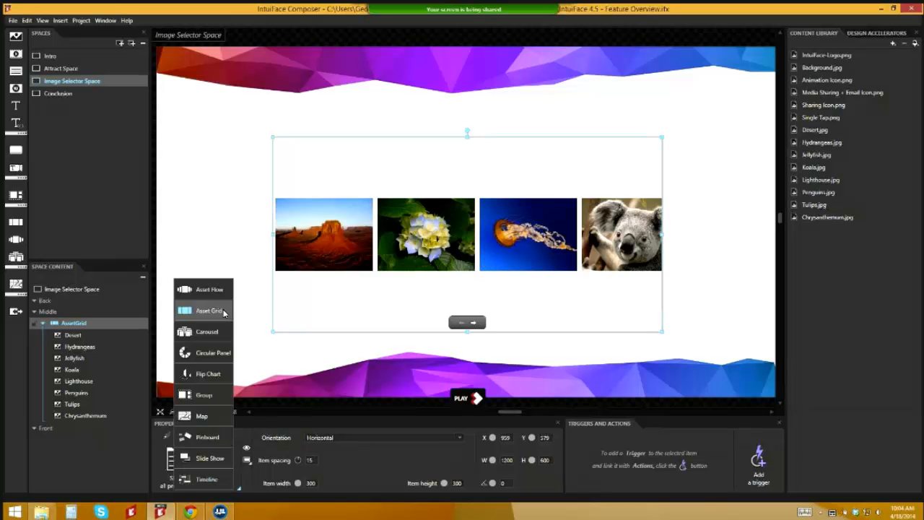
left_click(224, 332)
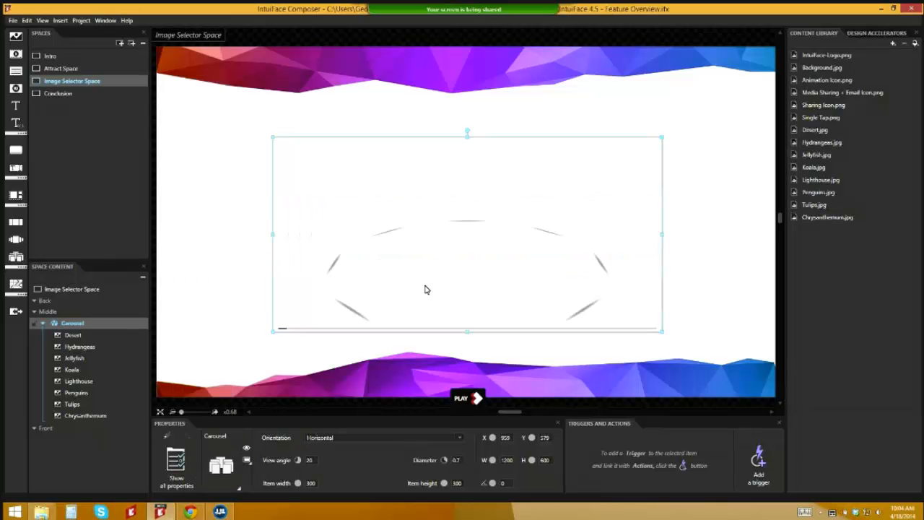
left_click_drag(463, 278, 509, 277)
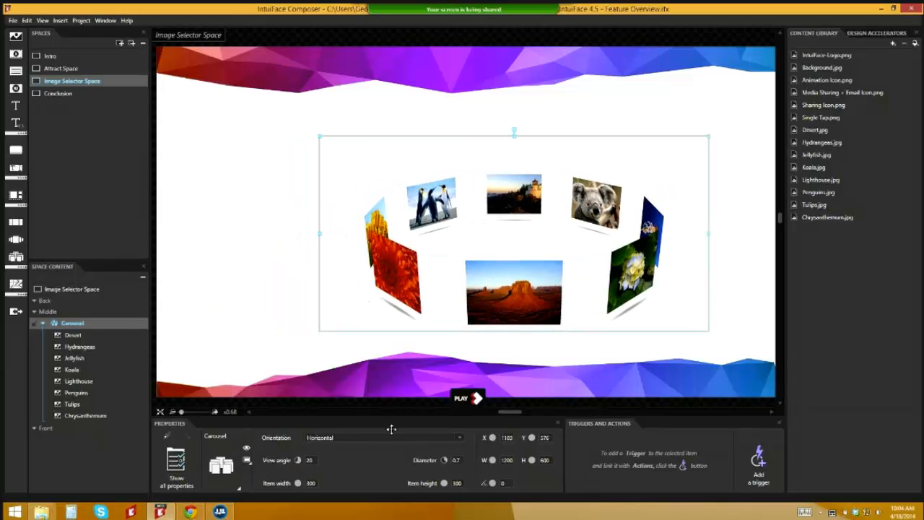
Step: Lower the carousel's view angle to 10 and widen its items to 462
left_click_drag(297, 459, 325, 485)
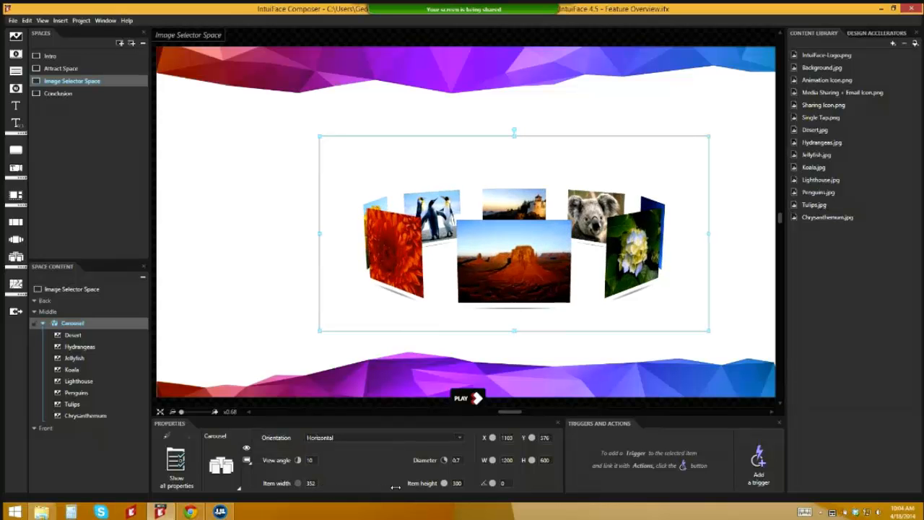
left_click_drag(395, 487, 415, 487)
left_click(175, 465)
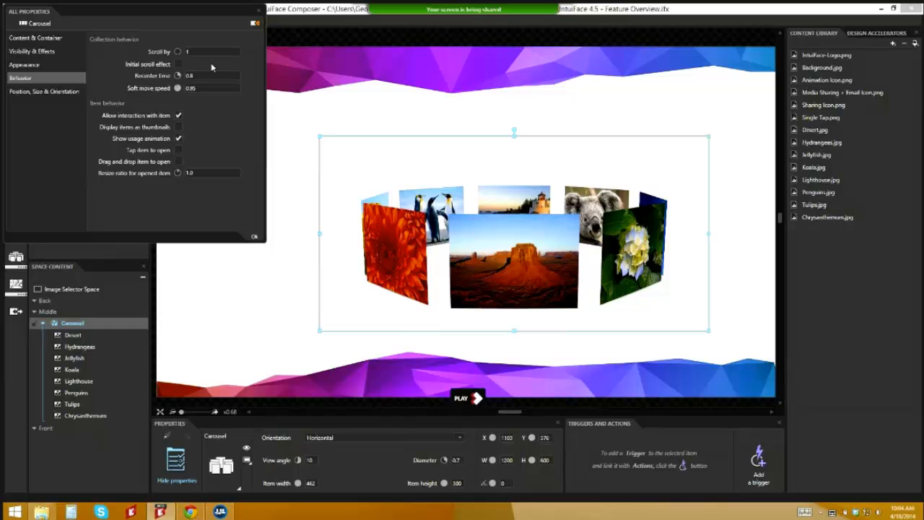
Step: Turn off item interaction and the usage animation, and make tapping a photo open it
left_click(178, 115)
left_click(178, 138)
left_click(178, 149)
Step: Hide the carousel's scroll indicator and item shadows, then move it down and left
left_click(43, 65)
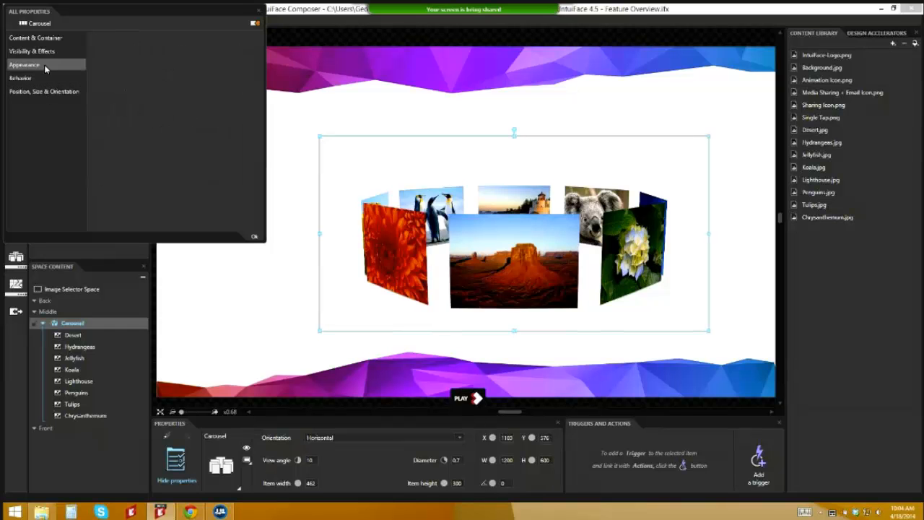
left_click(174, 226)
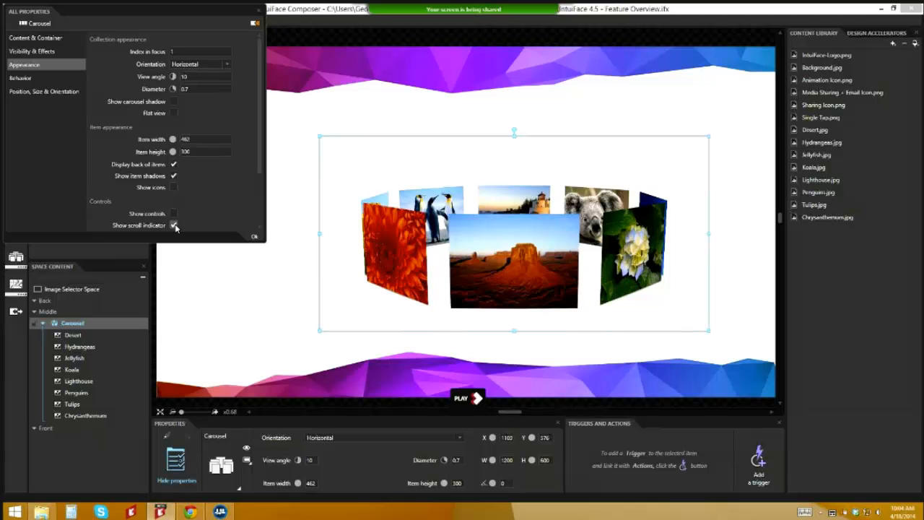
left_click(174, 176)
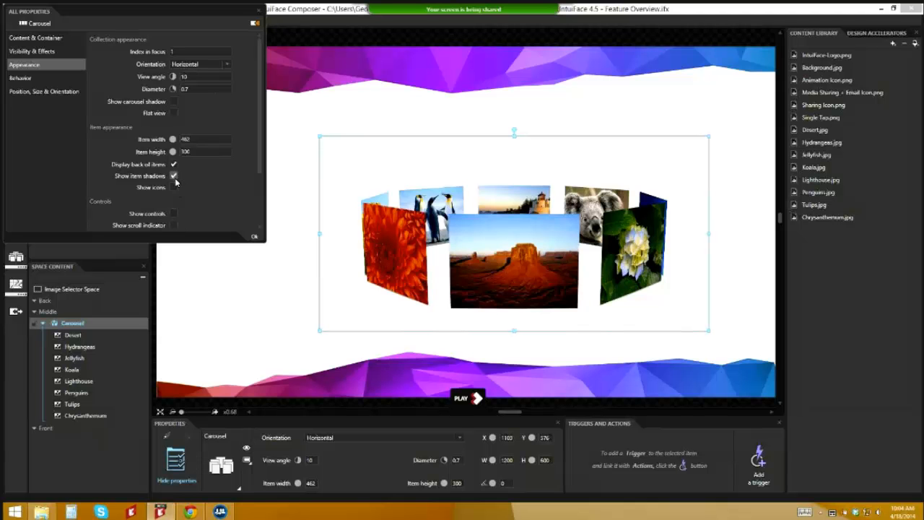
left_click(253, 236)
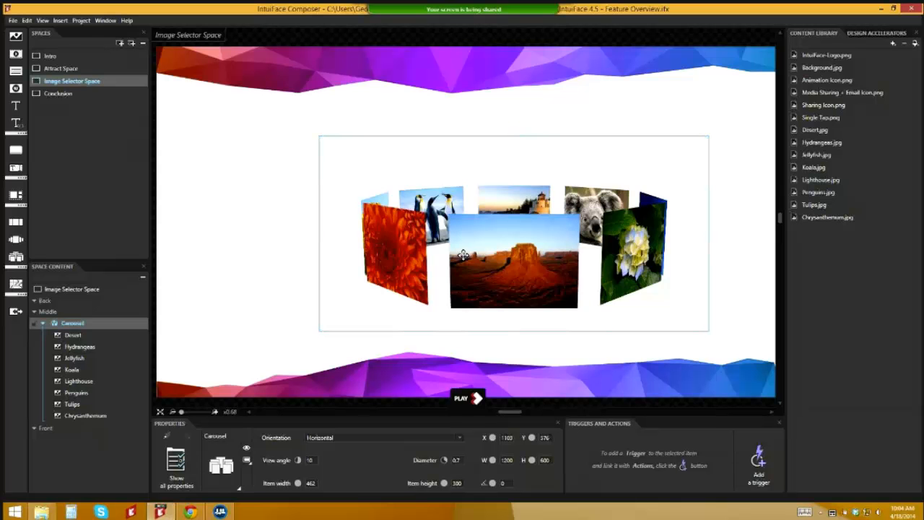
left_click_drag(465, 255, 396, 289)
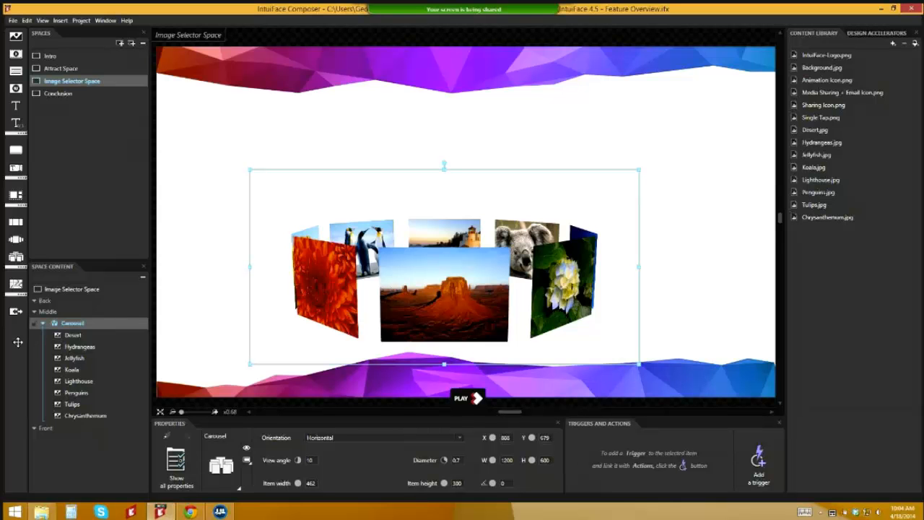
Step: Scroll the interface chooser down to the Share Assets options
scroll(126, 273, "down", 3)
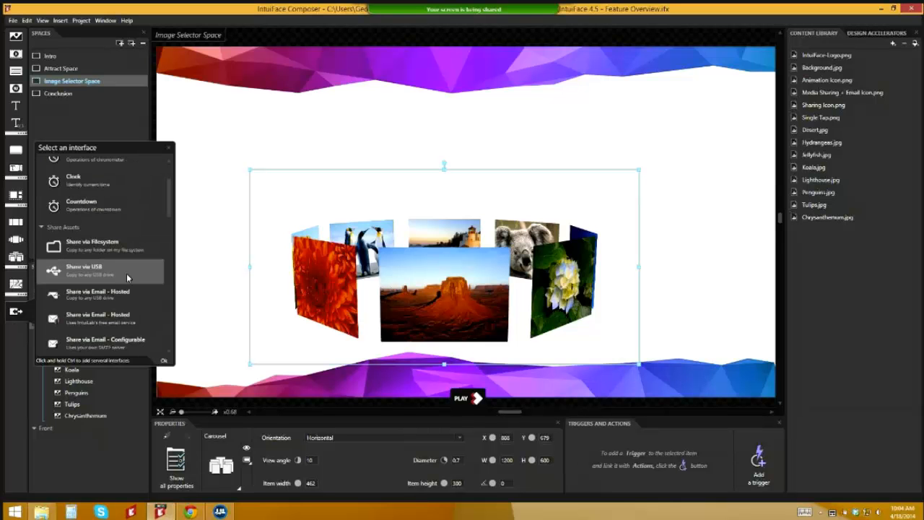
scroll(170, 217, "down", 1)
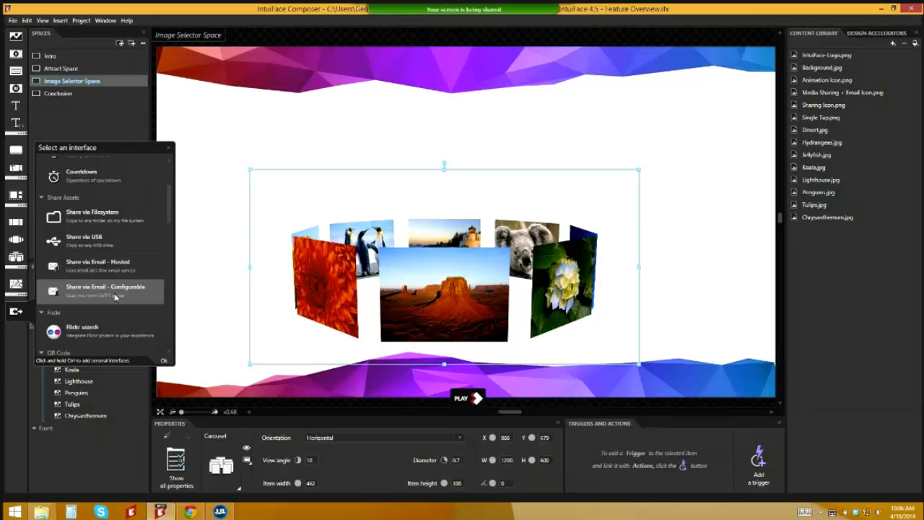
Step: Add the Share via Email – Hosted interface asset to the project
left_click(115, 298)
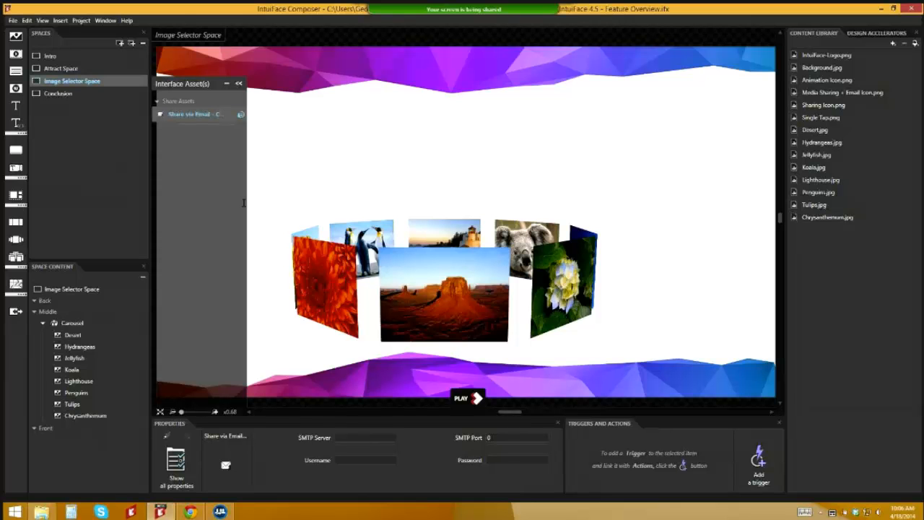
left_click(226, 83)
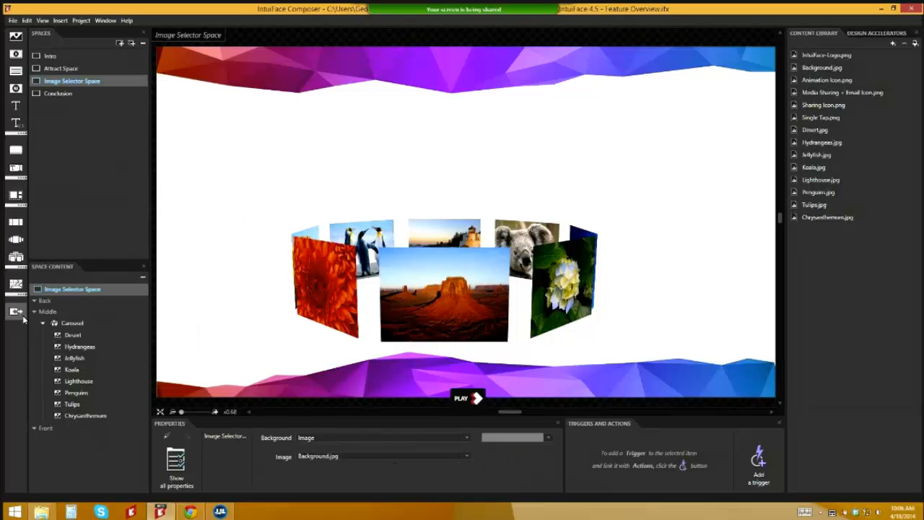
left_click(16, 311)
double_click(103, 265)
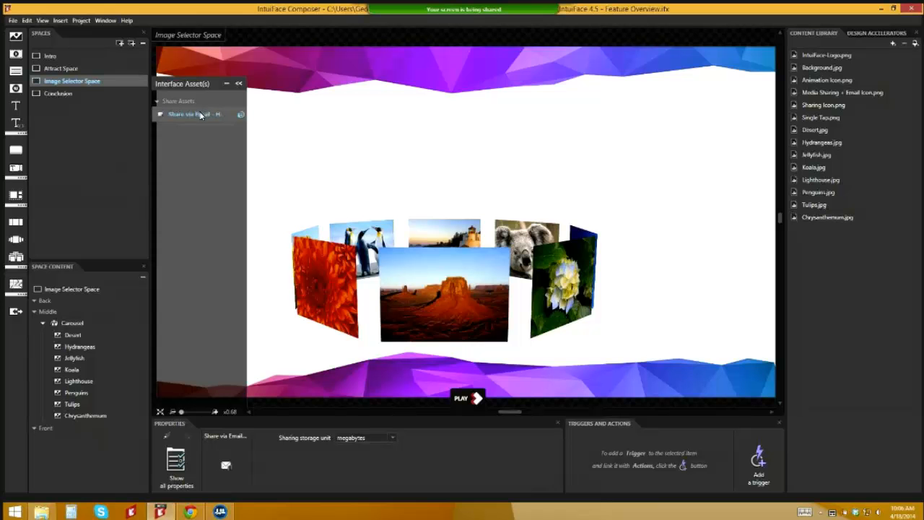
Step: Drag the Share via Email template onto the canvas and position it above the carousel
left_click_drag(204, 114, 453, 140)
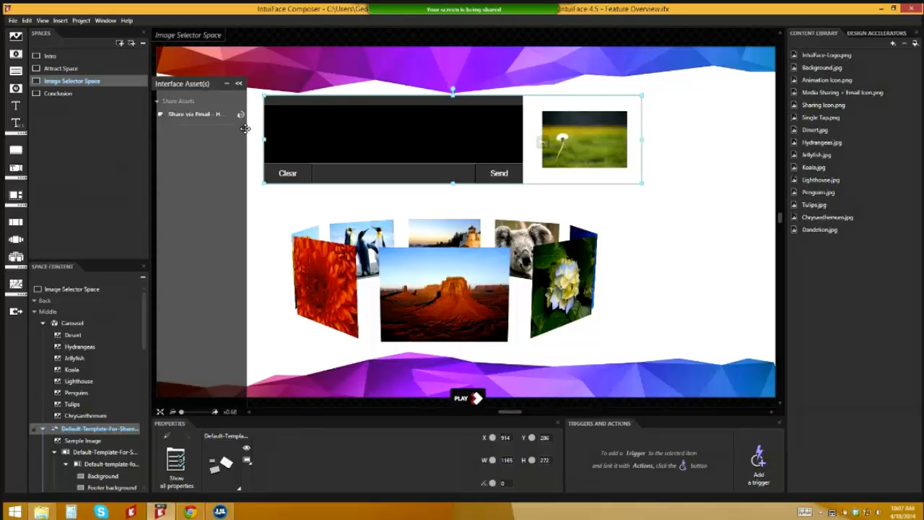
left_click_drag(196, 114, 391, 145)
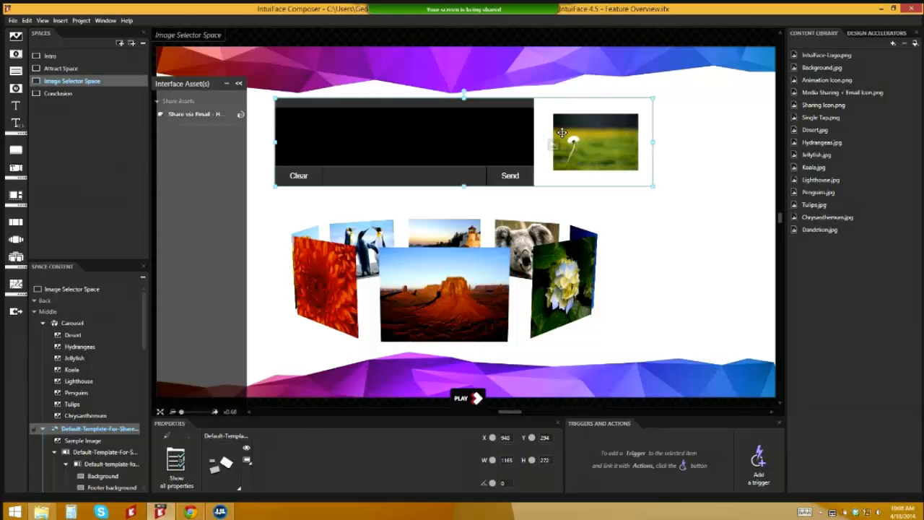
Step: Select photos Desert through Chrysanthemum in Space Content and check Show sharing button under Tools
left_click(238, 85)
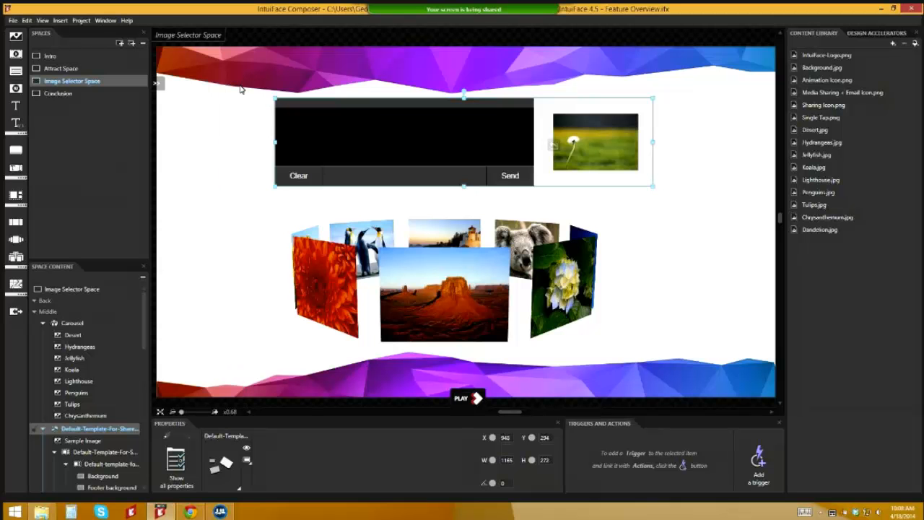
mouse_move(143, 319)
left_mouse_down()
mouse_move(141, 336)
mouse_move(143, 315)
left_mouse_up()
left_click(139, 337)
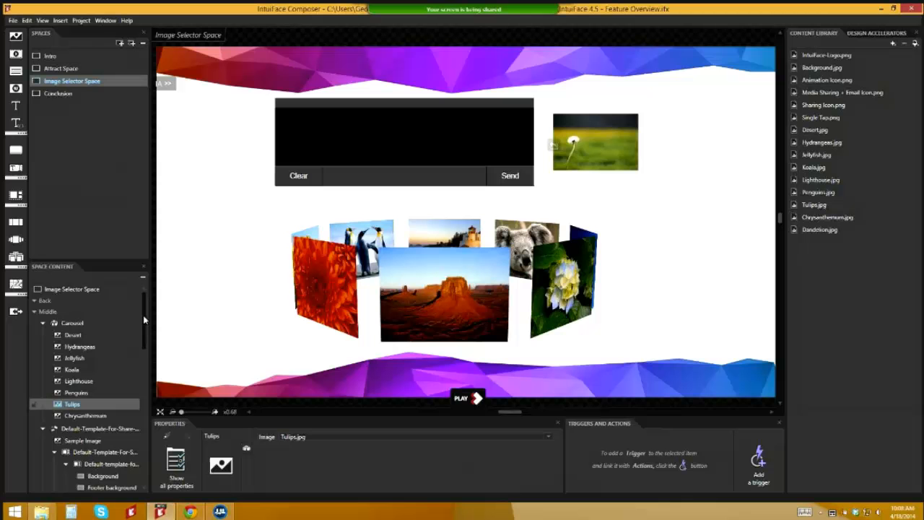
left_click(42, 428)
left_click(72, 335)
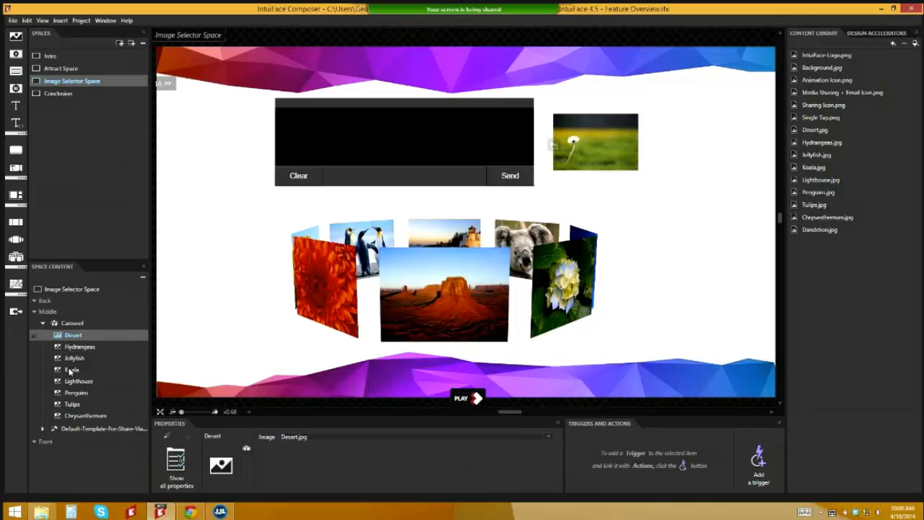
left_click(87, 416, "shift")
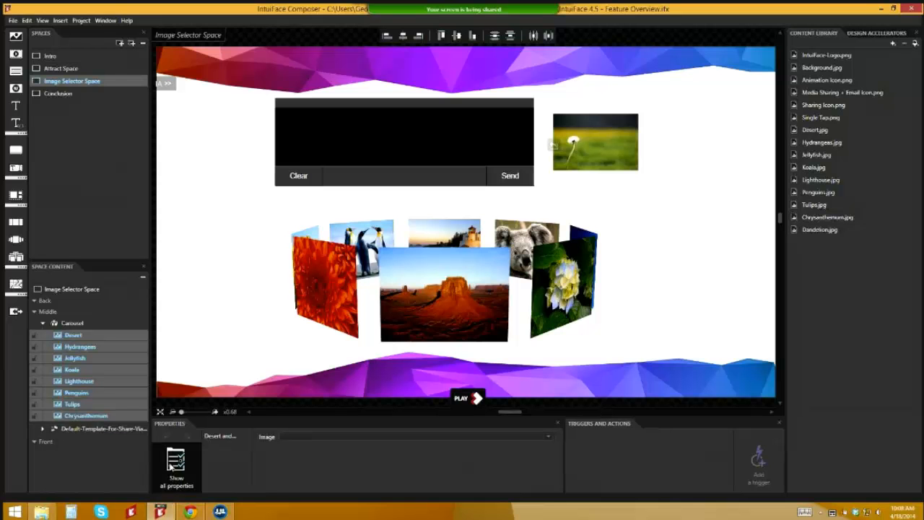
left_click(175, 465)
left_click(18, 80)
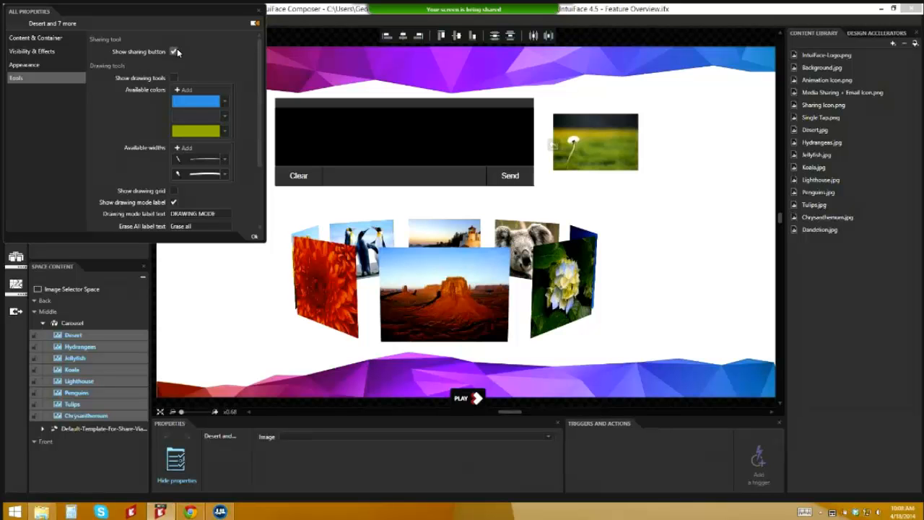
left_click(255, 238)
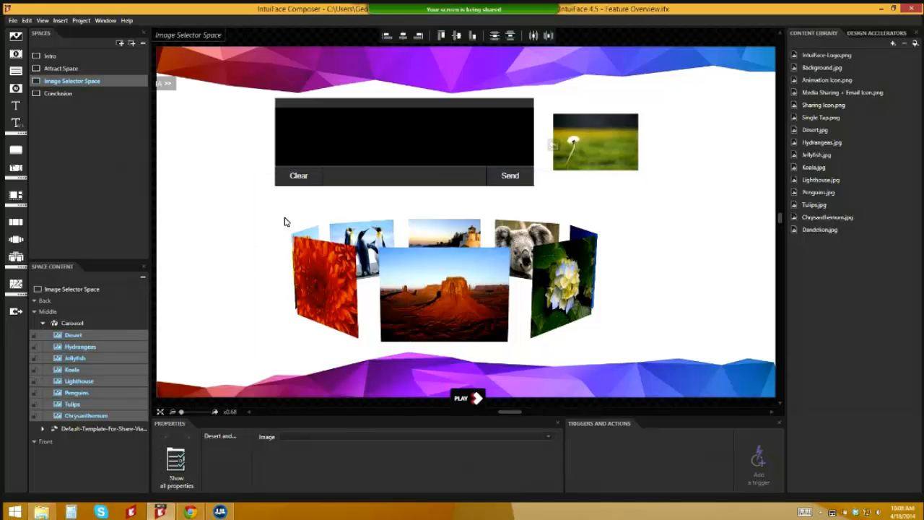
Step: Deselect the carousel photos, nudge the share panel slightly right, and start Play mode
left_click(284, 218)
left_click_drag(497, 142, 505, 142)
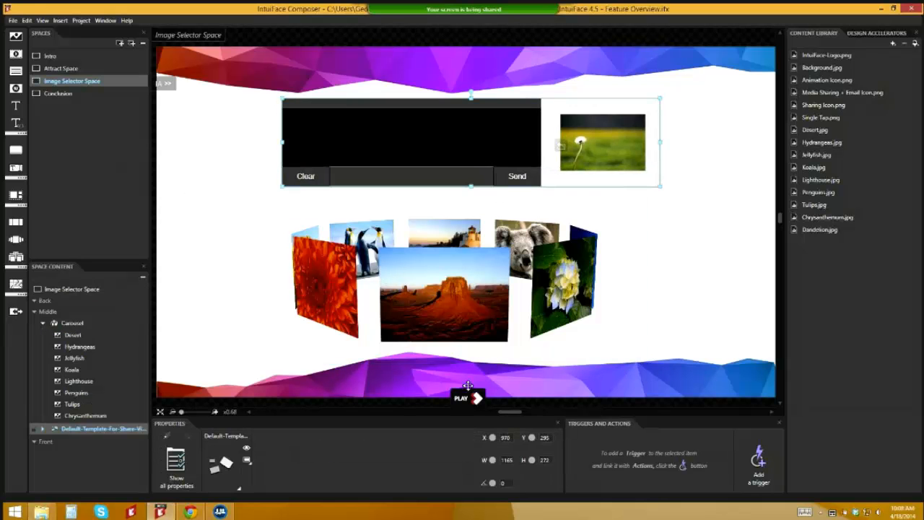
left_click(469, 398)
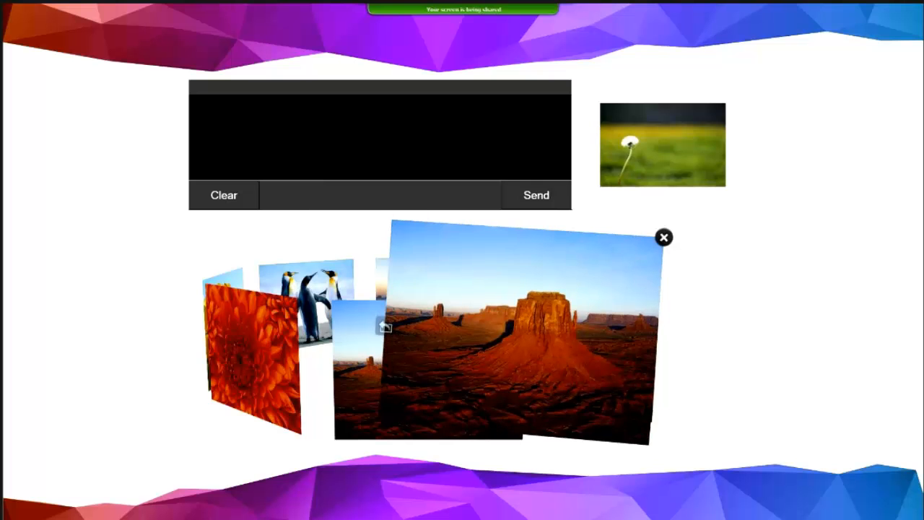
Step: Queue the Desert photo in the share bin, close it, then open the orange Chrysanthemum photo
left_click(388, 327)
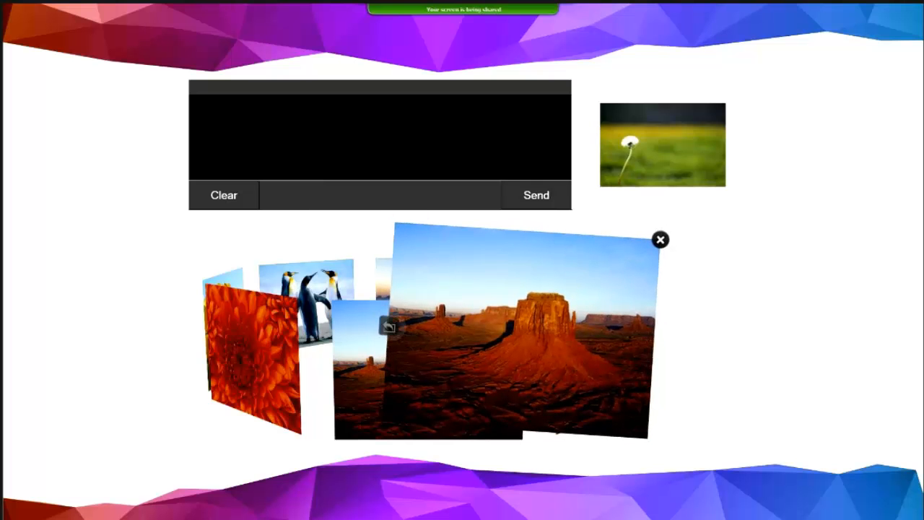
left_click(389, 327)
left_click(388, 327)
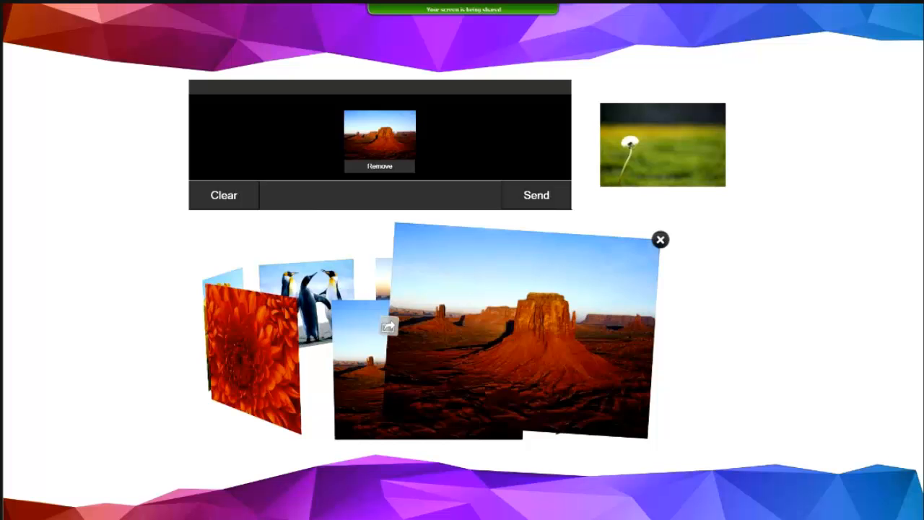
left_click(660, 239)
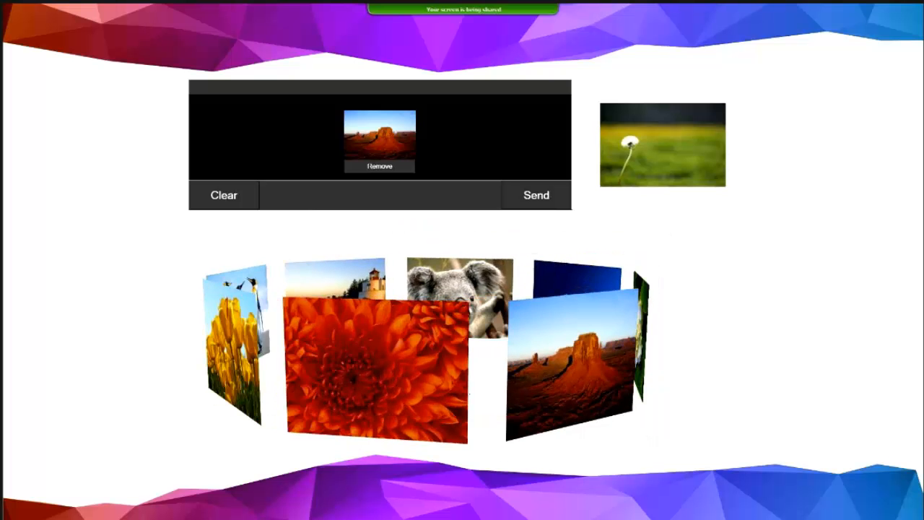
left_click(375, 354)
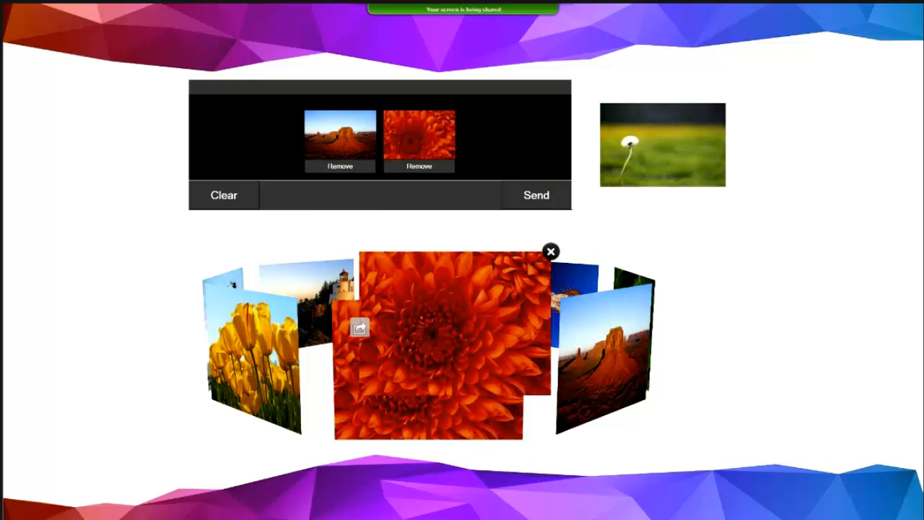
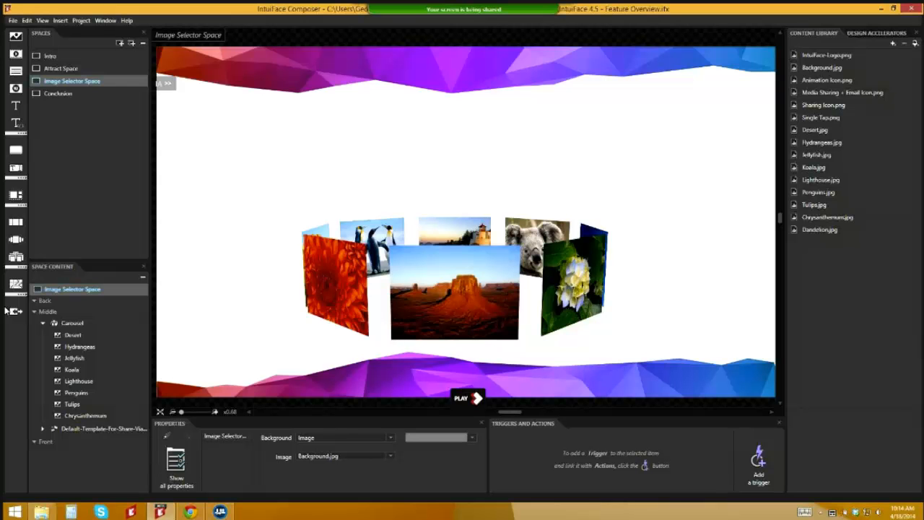
Step: Collapse the carousel's image list, expand the email share template, and move the share panel above the carousel
left_click(41, 323)
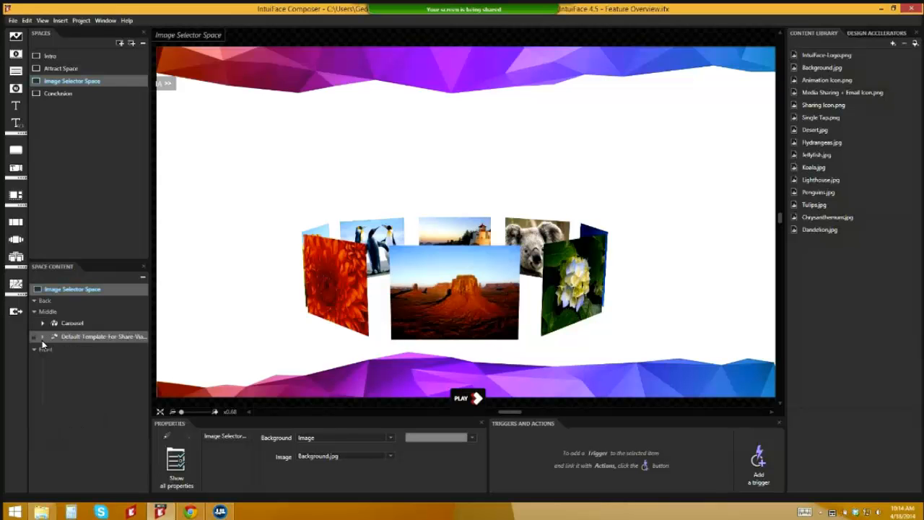
left_click(42, 336)
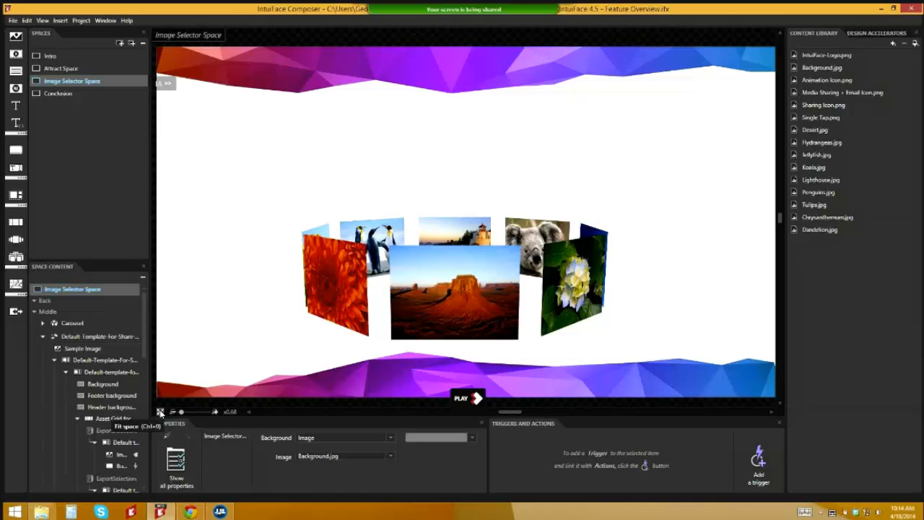
left_click(315, 324)
scroll(322, 303, "up", 3)
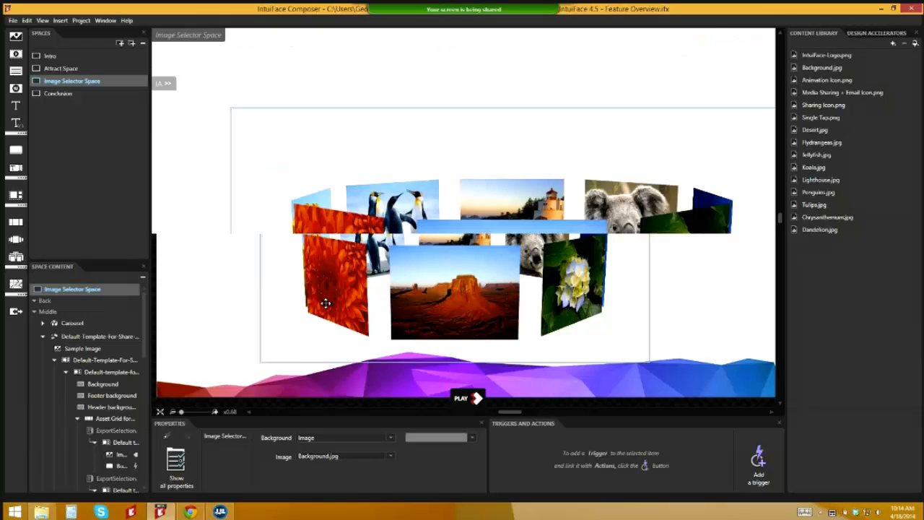
scroll(326, 303, "down", 4)
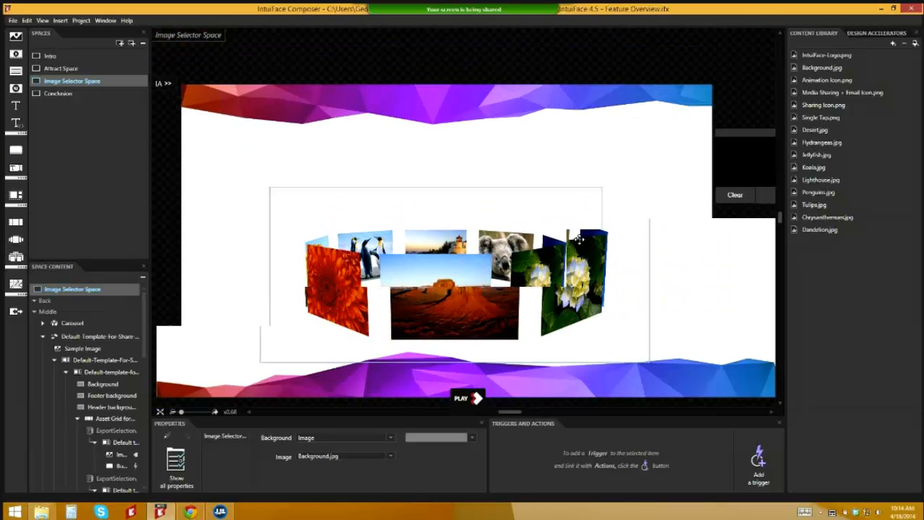
left_click_drag(757, 158, 332, 154)
Step: Select the template's Send button and show its release trigger details
left_click(66, 372)
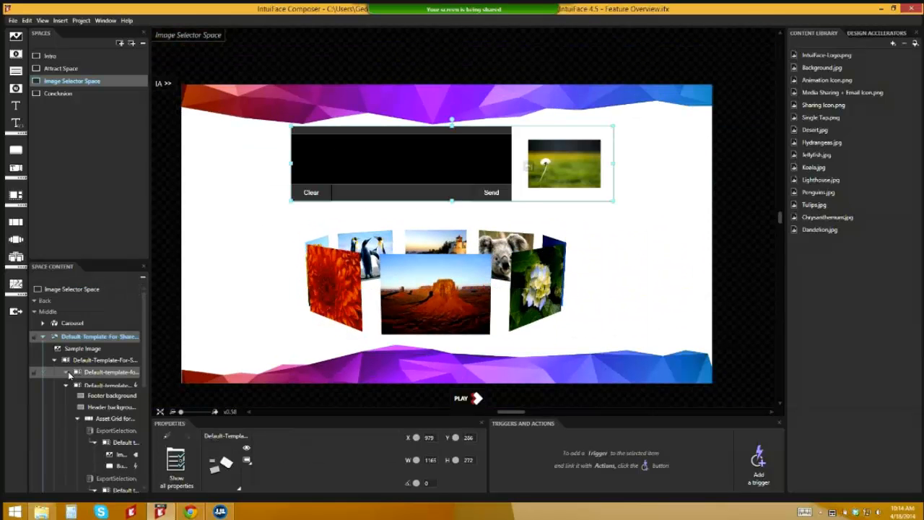
scroll(145, 392, "down", 1)
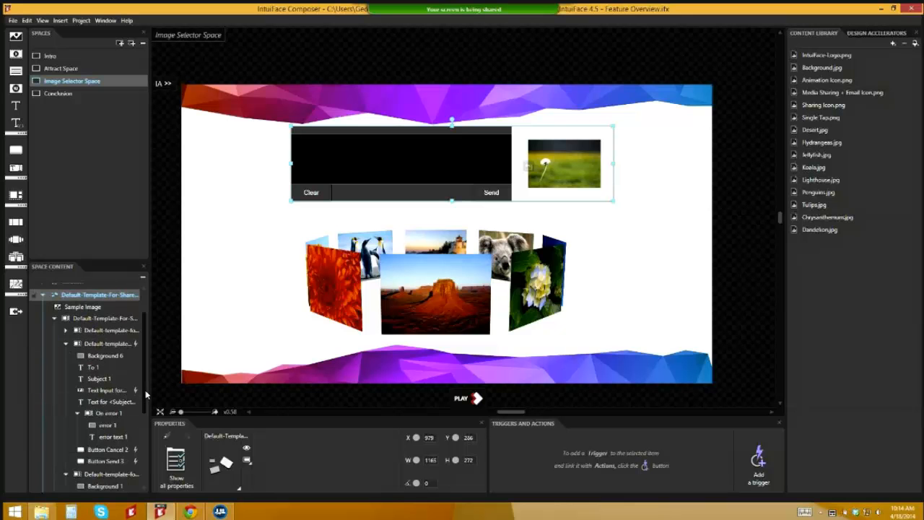
left_click(112, 456)
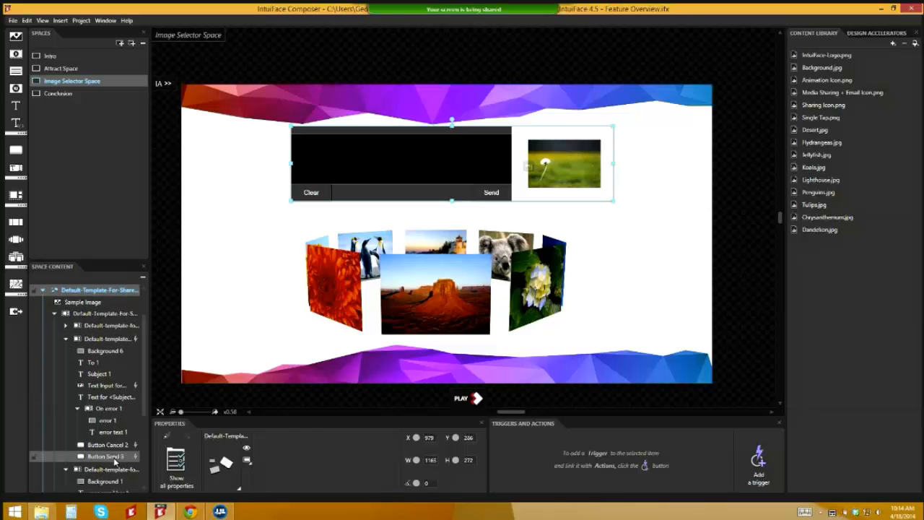
left_click(618, 446)
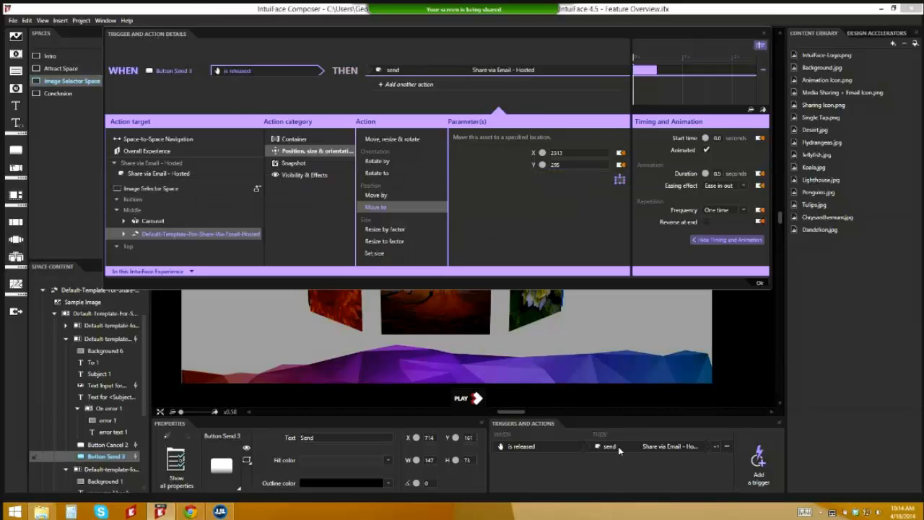
Step: Show the send-email action's parameters and the value-source choices for its To field
left_click(505, 70)
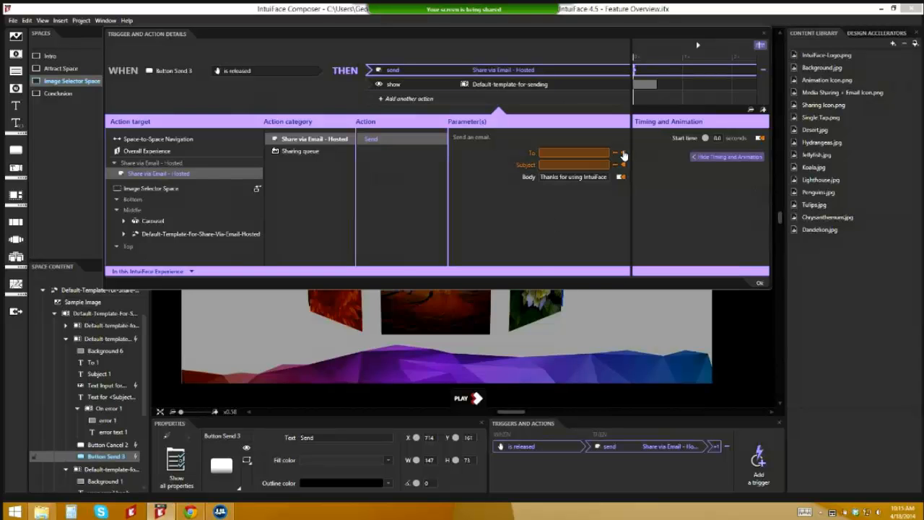
left_click(624, 154)
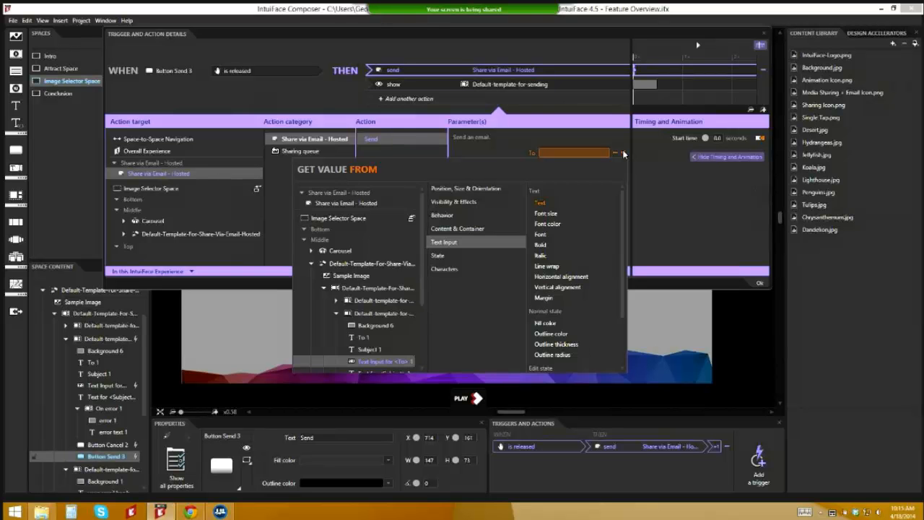
Step: Bind the email's To parameter to the Text of the template's Text Input for <To>
left_click(624, 154)
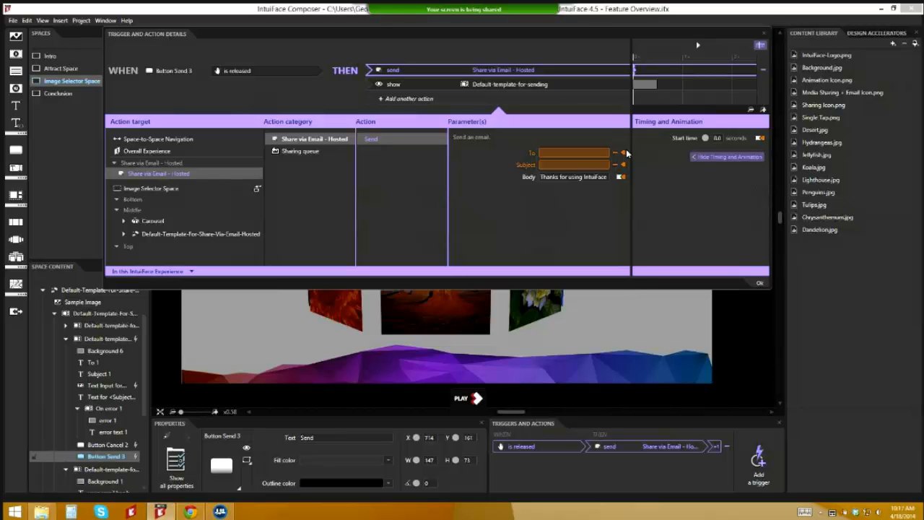
left_click(623, 154)
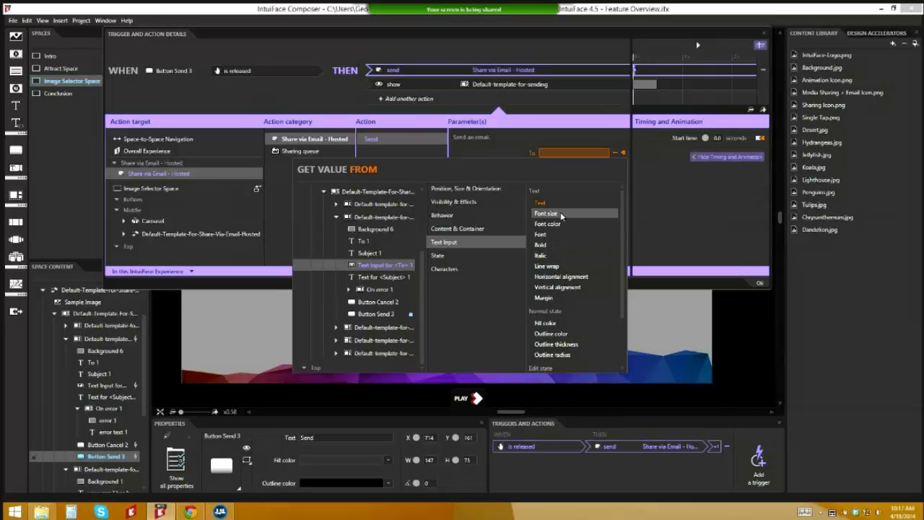
left_click(508, 151)
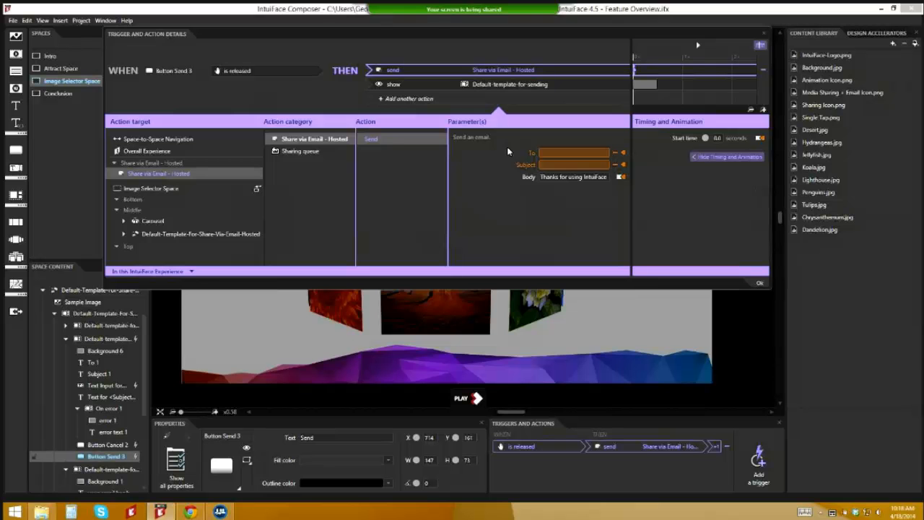
Step: Close the Trigger and Action Details and select Image Selector Space in Space Content
left_click(758, 46)
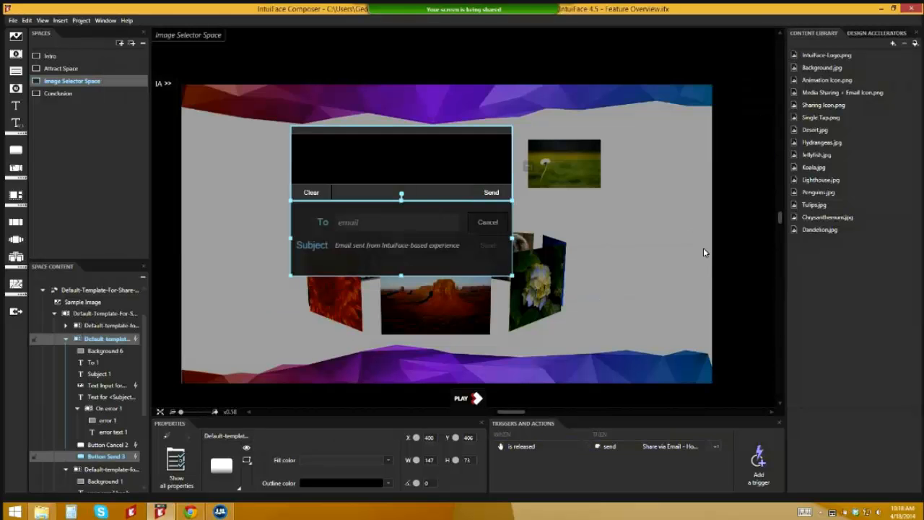
left_click(487, 246)
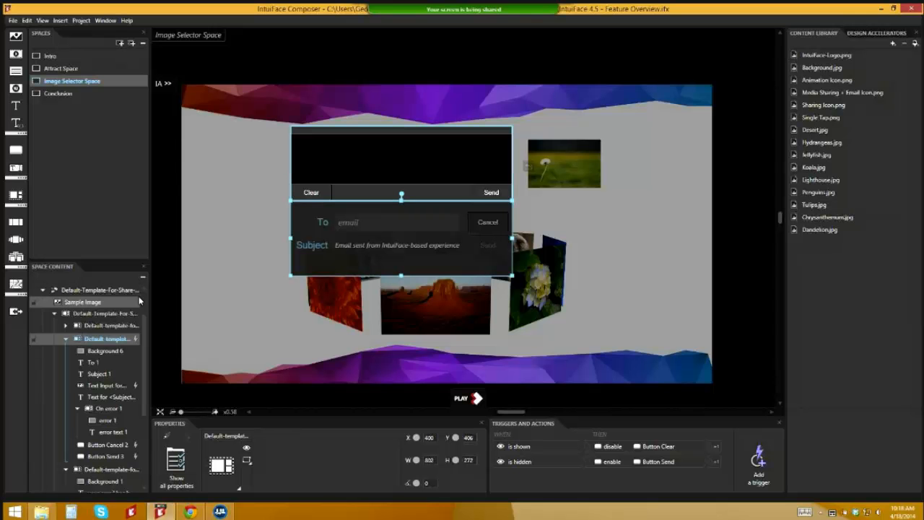
scroll(140, 300, "up", 3)
left_click(68, 289)
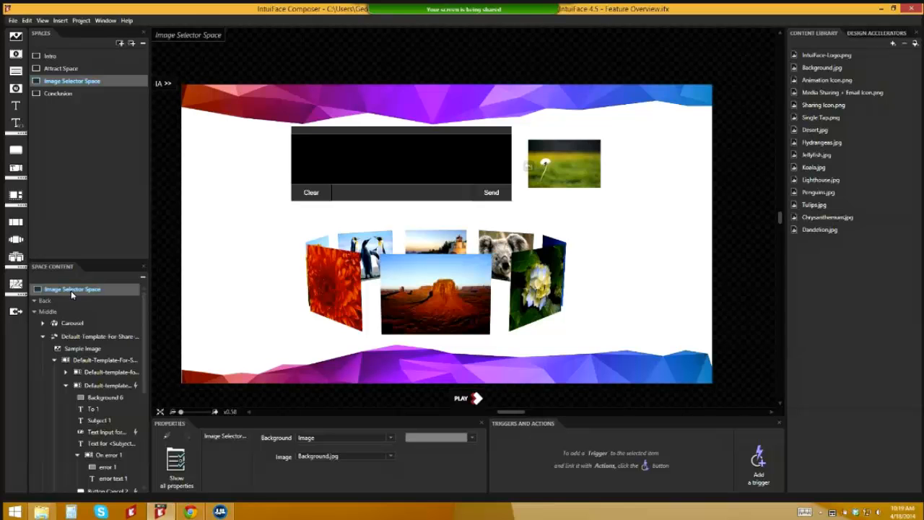
Step: Save the Feature Overview experience, then publish it to the web console
left_click(12, 21)
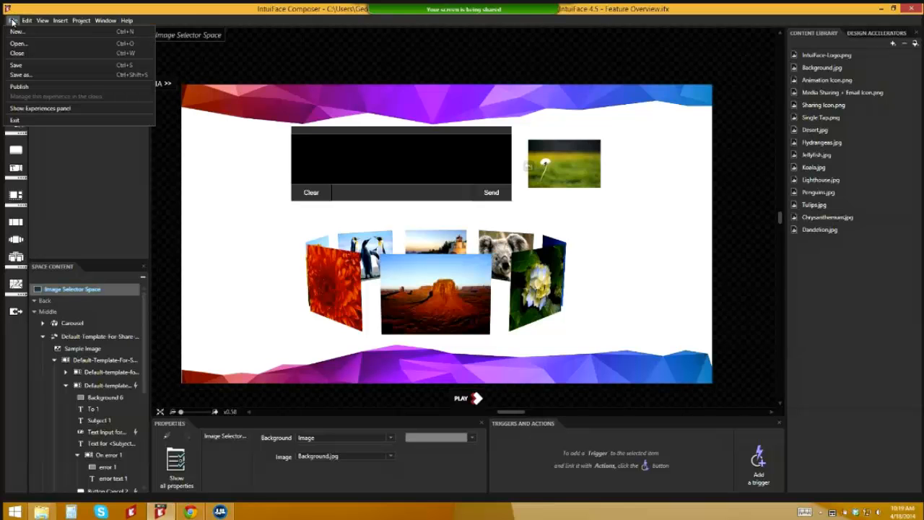
left_click(12, 21)
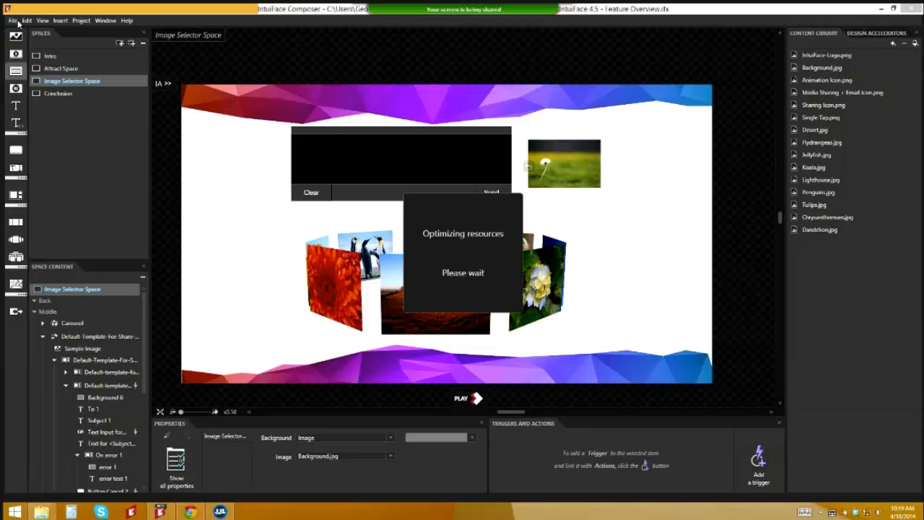
left_click(12, 21)
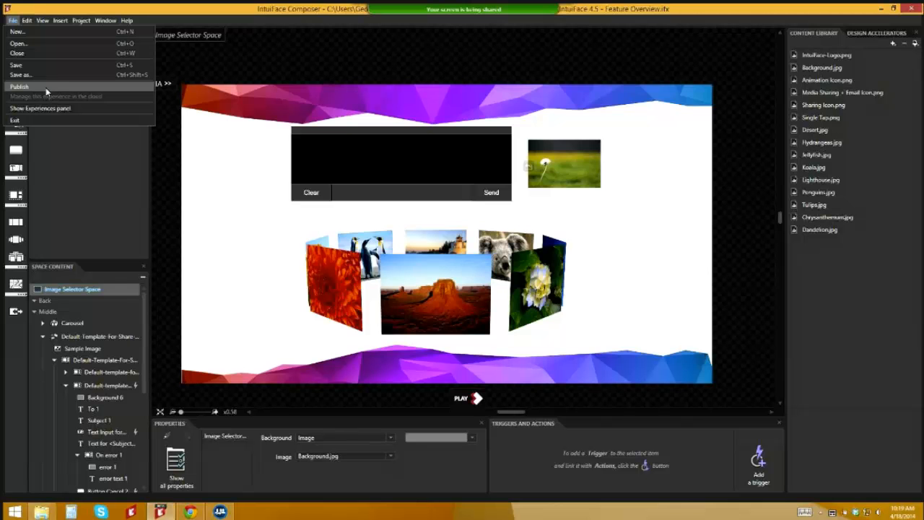
left_click(45, 88)
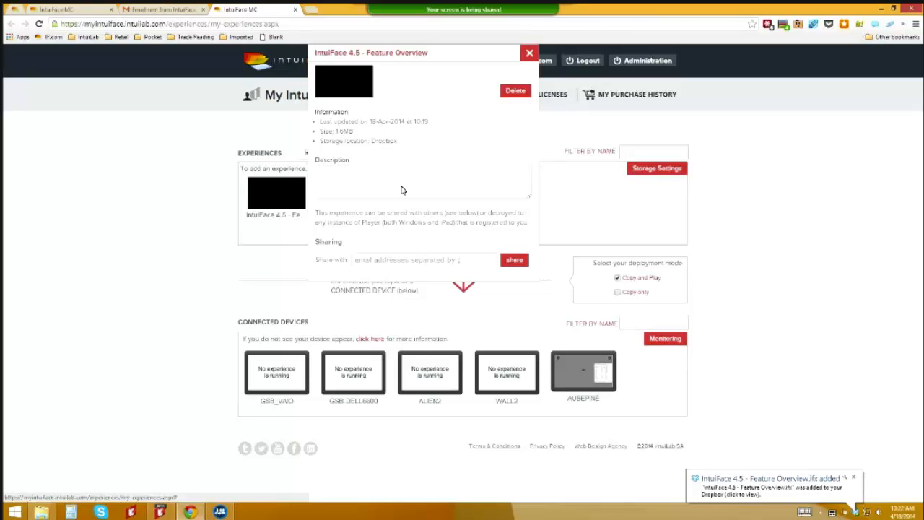
Step: Set the experience description to "Greatest experience ever!"
left_click(372, 183)
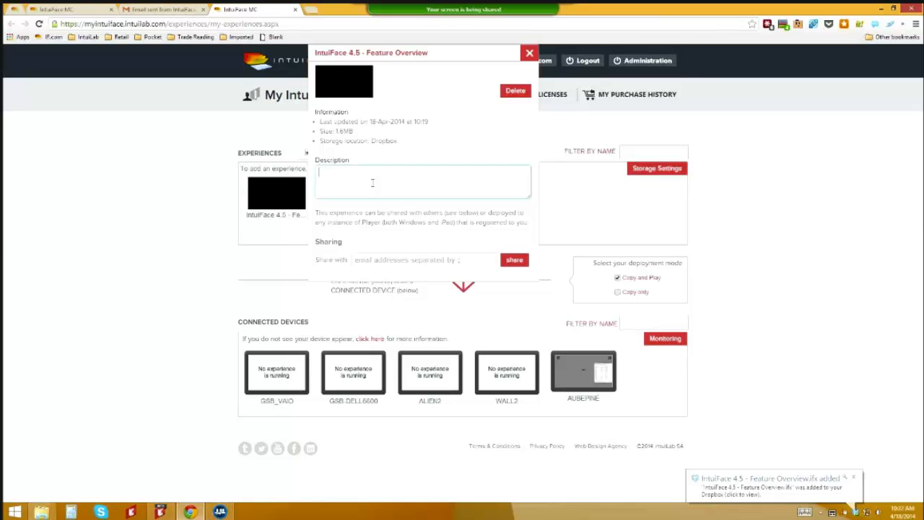
type("Grweates")
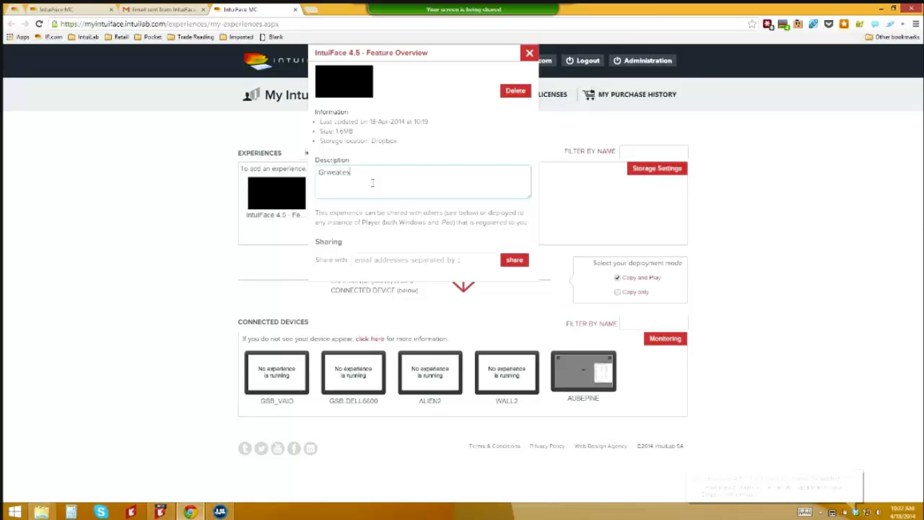
key("BackSpace")
key("BackSpace")
key("BackSpace")
key("BackSpace")
key("BackSpace")
key("BackSpace")
type("eatest exp")
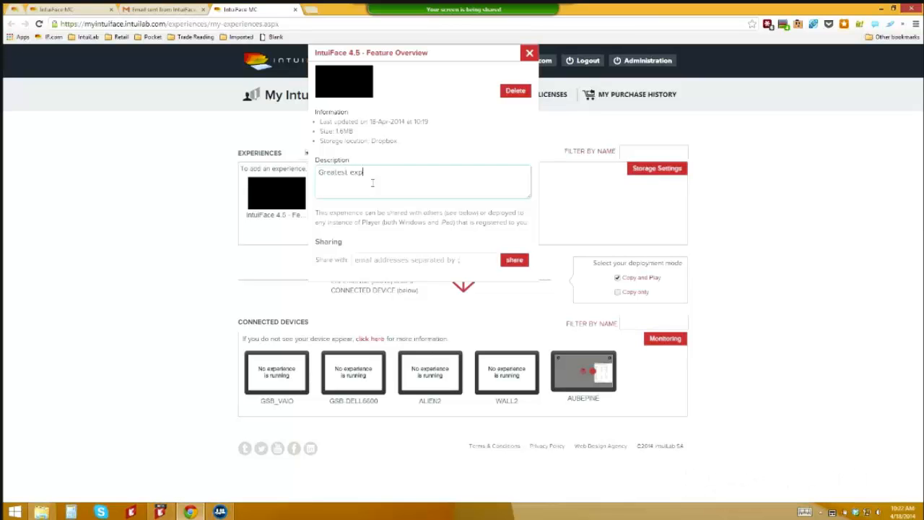
type("erience ever!")
Step: Share the experience with the demo recipient's e-mail address and close its details
left_click(392, 259)
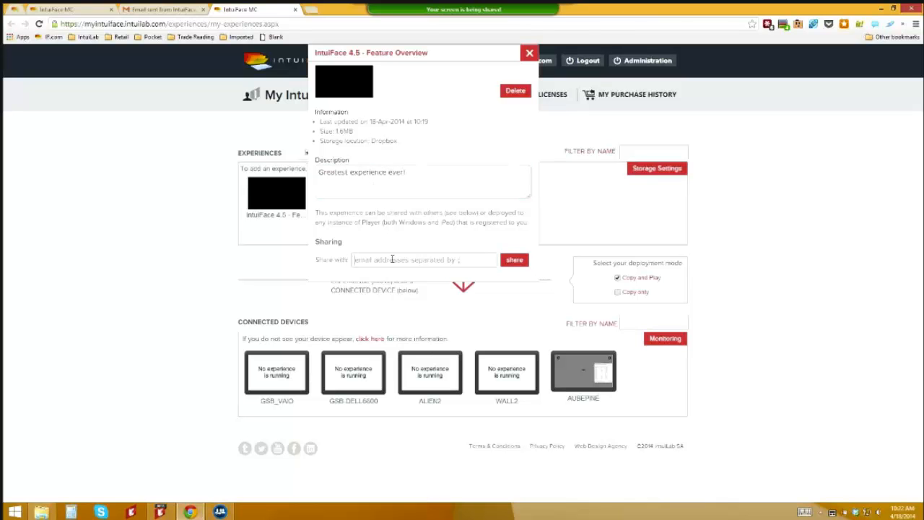
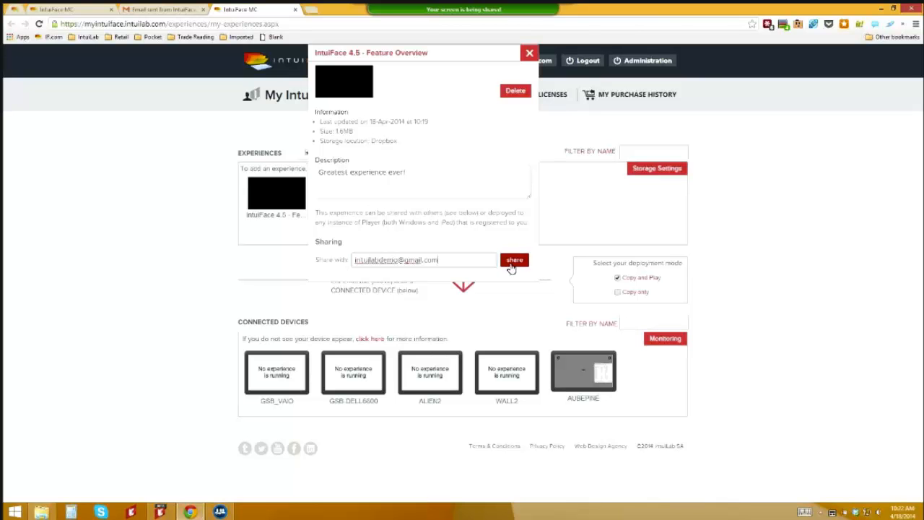
left_click(511, 264)
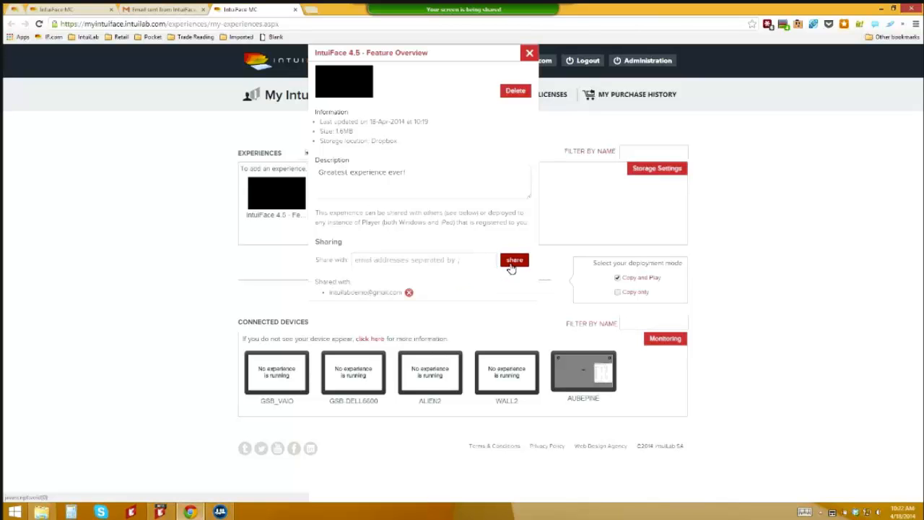
key("Escape")
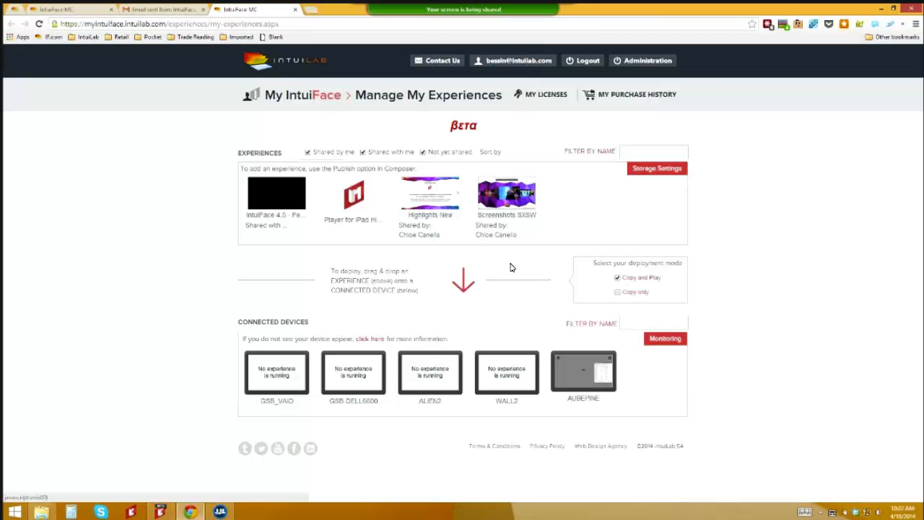
Step: Open the Gmail inbox's notification about the shared IntuiFace 4.5 - Feature Overview experience
left_click(173, 11)
left_click(61, 134)
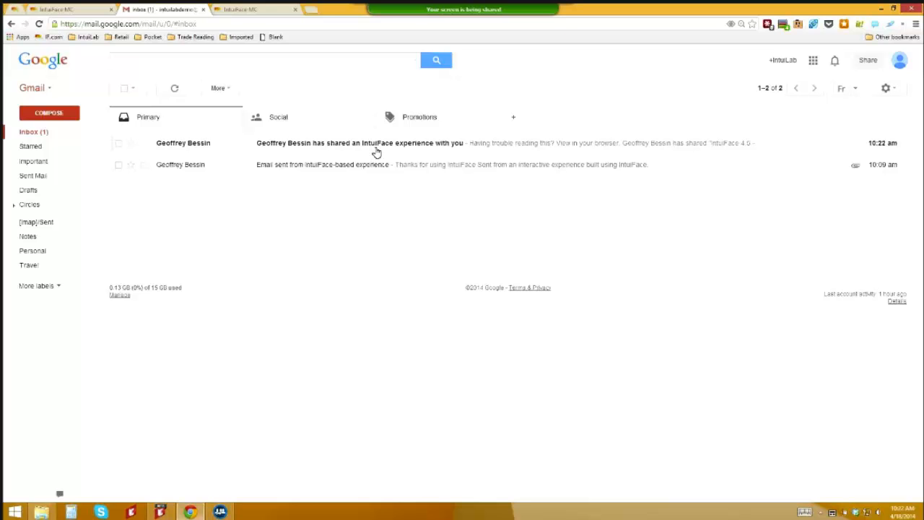
left_click(407, 150)
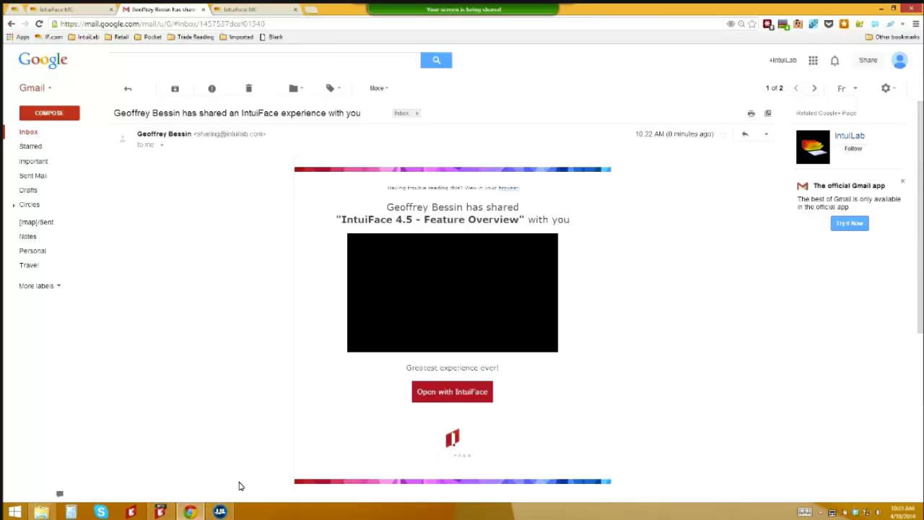
Step: In Composer's Experiences panel, select the Feature Overview tile and toggle the Filter categories open and closed
left_click(159, 512)
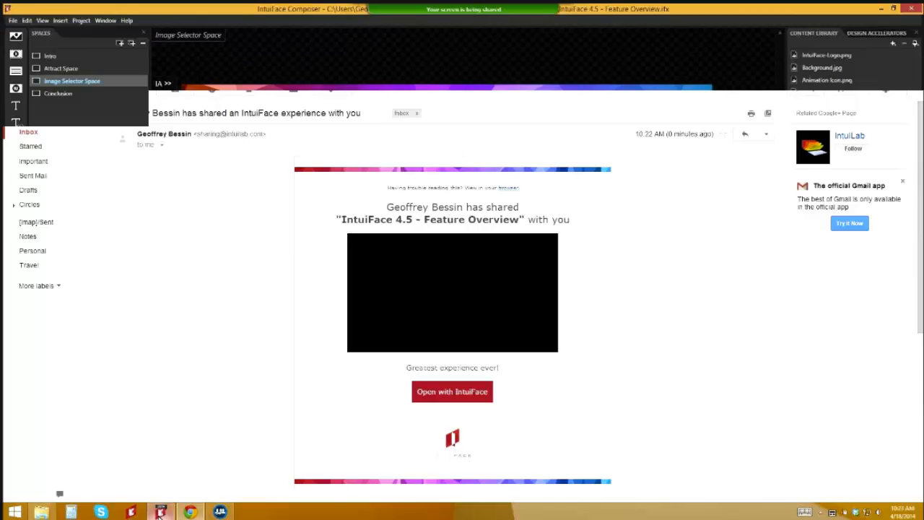
left_click(13, 20)
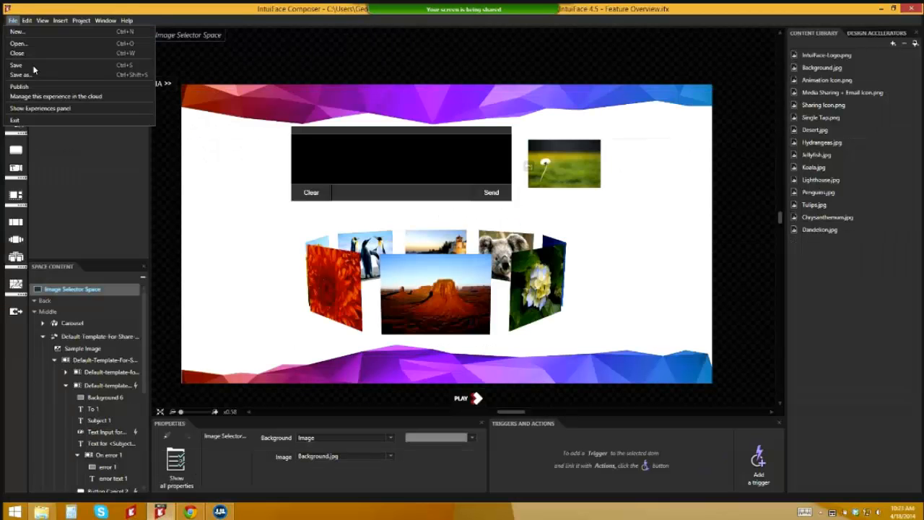
left_click(47, 108)
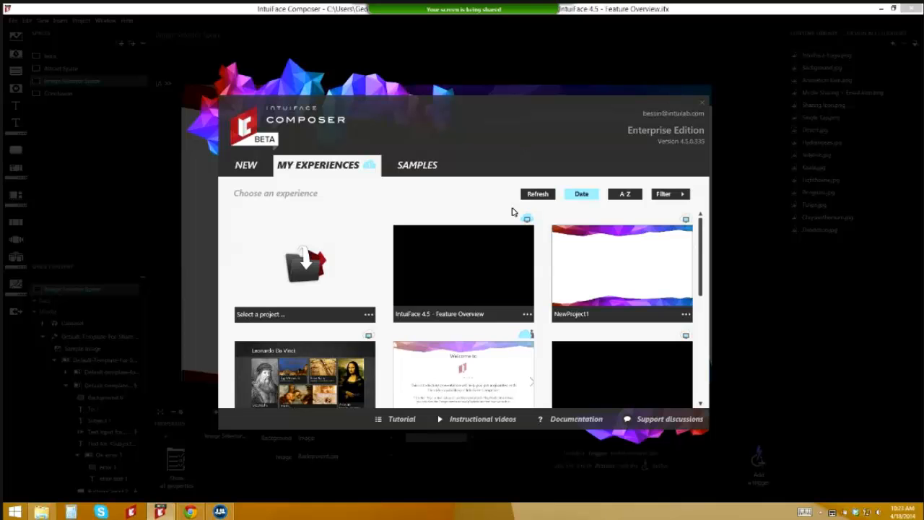
mouse_move(528, 220)
left_click(478, 266)
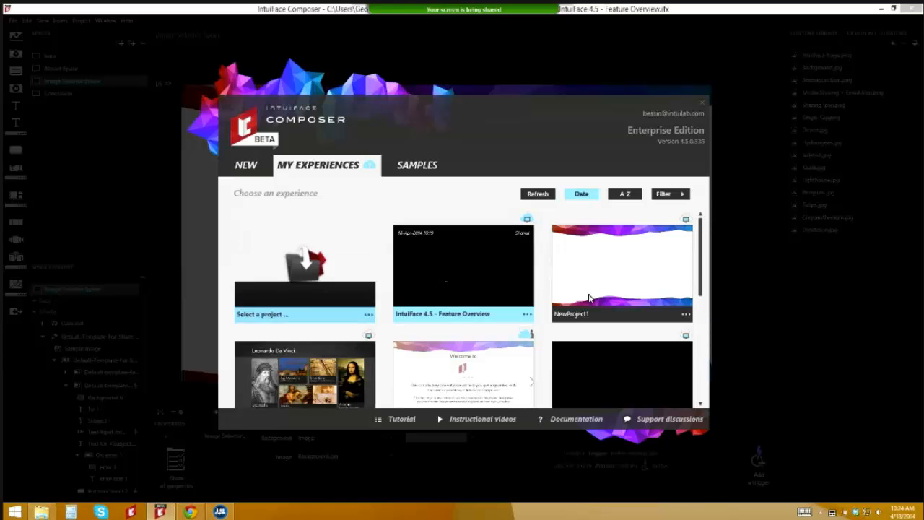
left_click(680, 194)
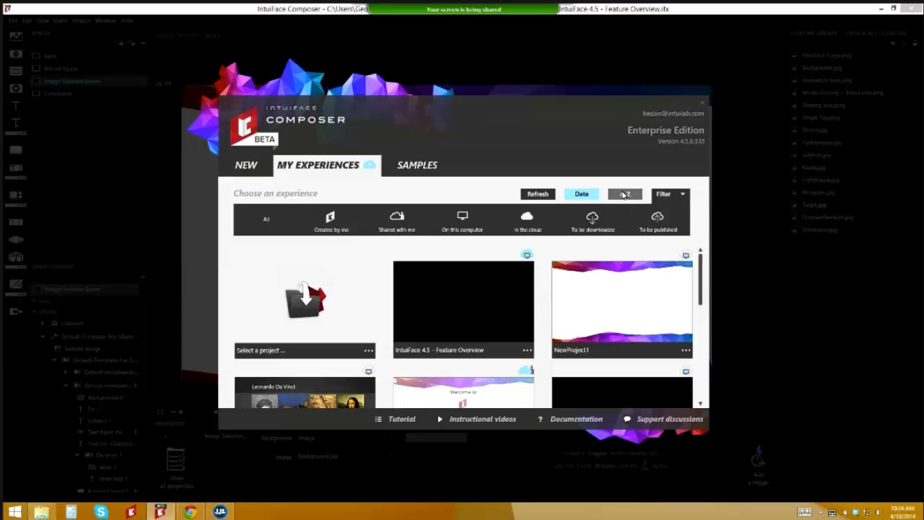
left_click(667, 198)
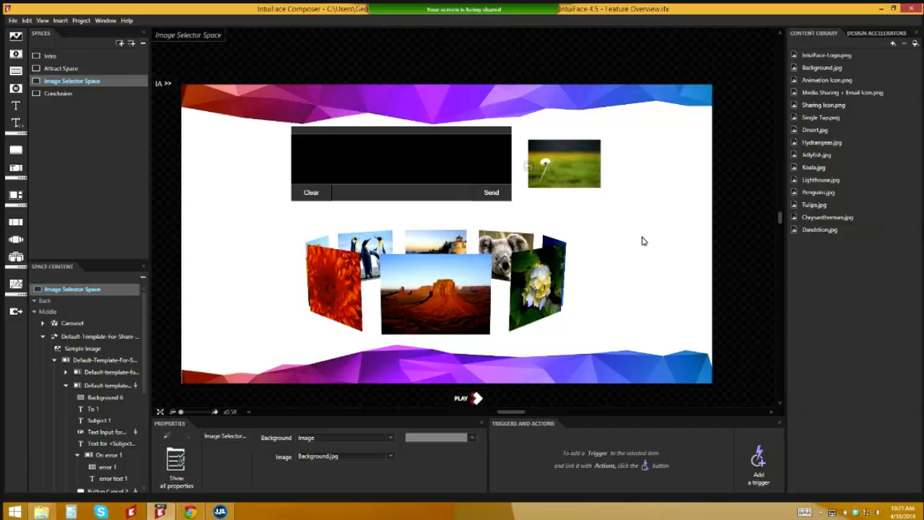
Step: In Chrome's IntuiFace MC tab, open Storage Settings for the Amazon S3, Dropbox and Box accounts
left_click(192, 512)
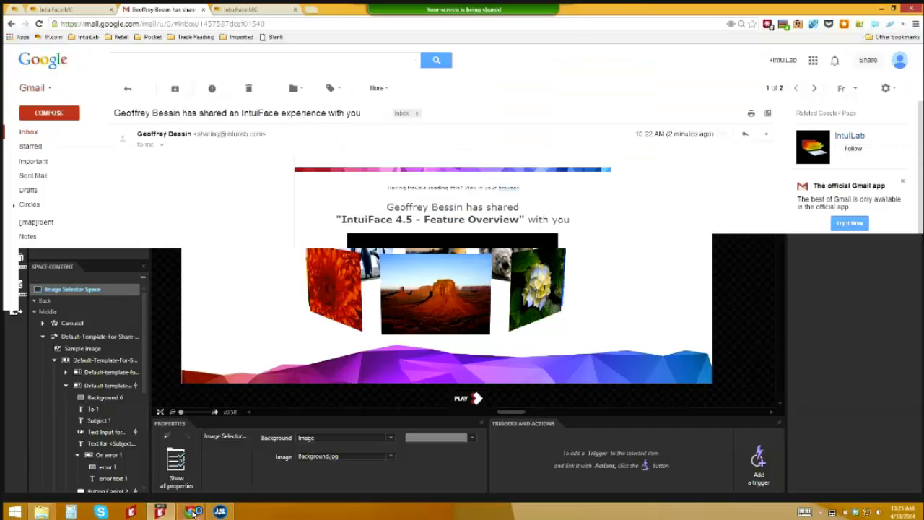
key("ctrl+Tab")
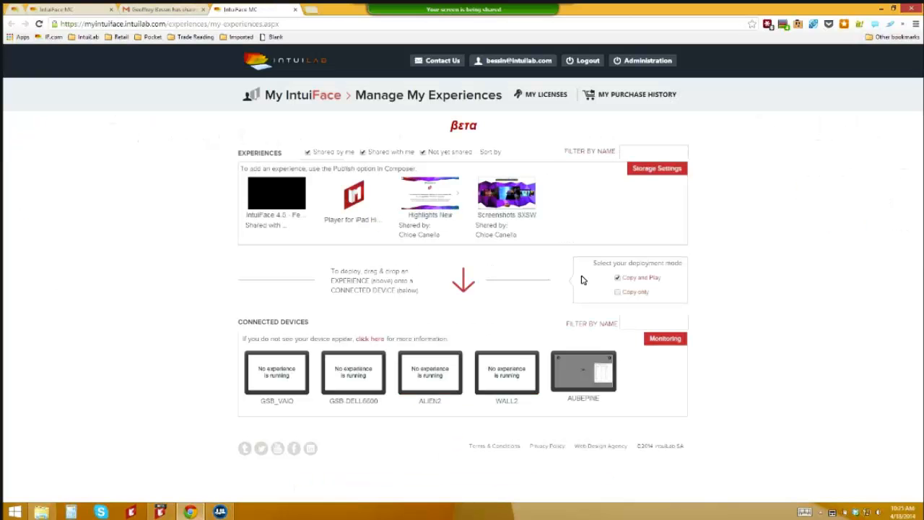
left_click(642, 173)
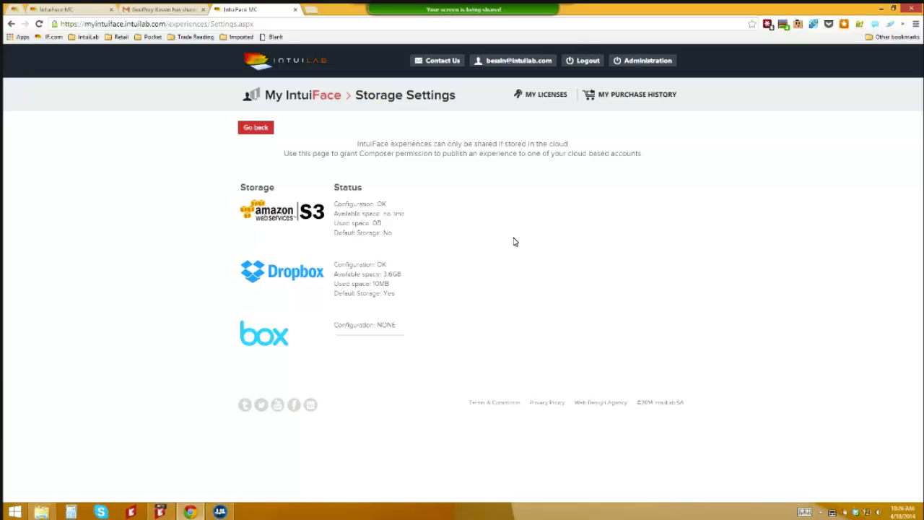
Step: Go back from Storage Settings to the Manage My Experiences page
left_click(252, 130)
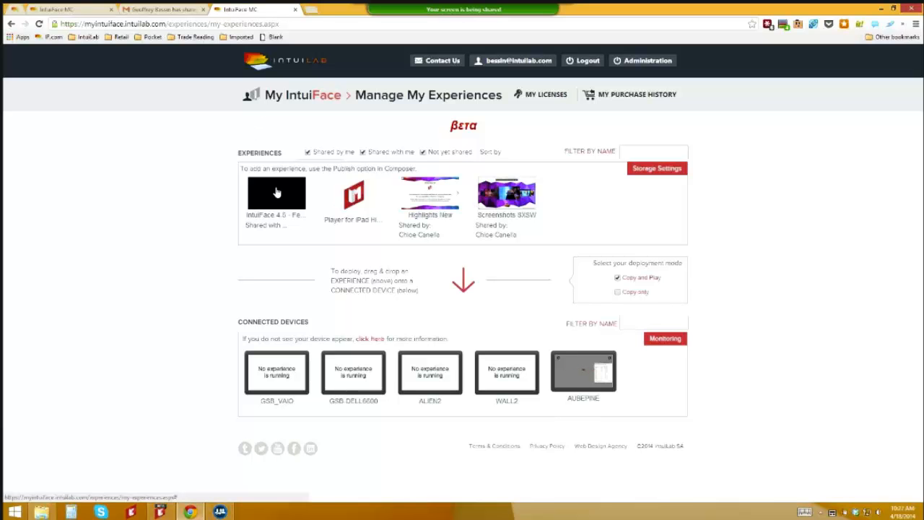
Step: Drag the Feature Overview (IntuiFace 4.5) experience onto the WALL2 device tile to deploy it
left_click_drag(277, 192, 511, 370)
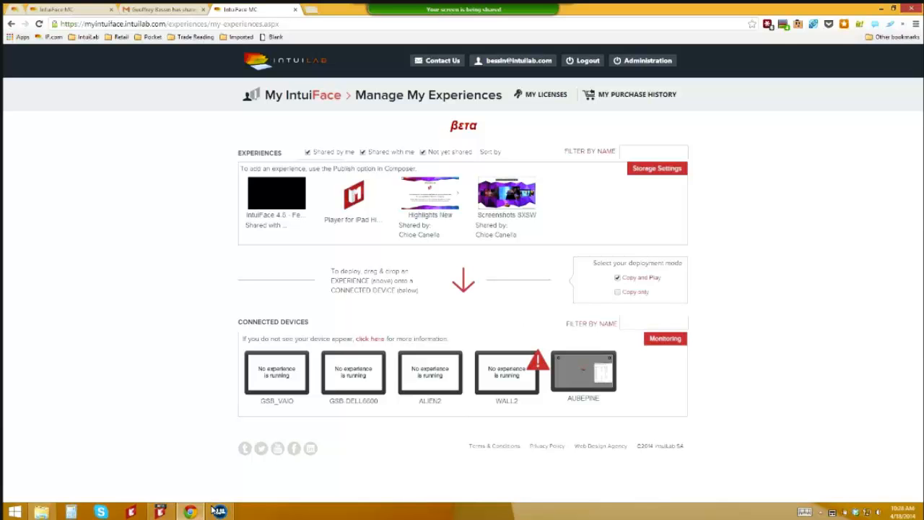
Step: Back in Composer, select the Conclusion space and play the experience full screen from it
left_click(160, 510)
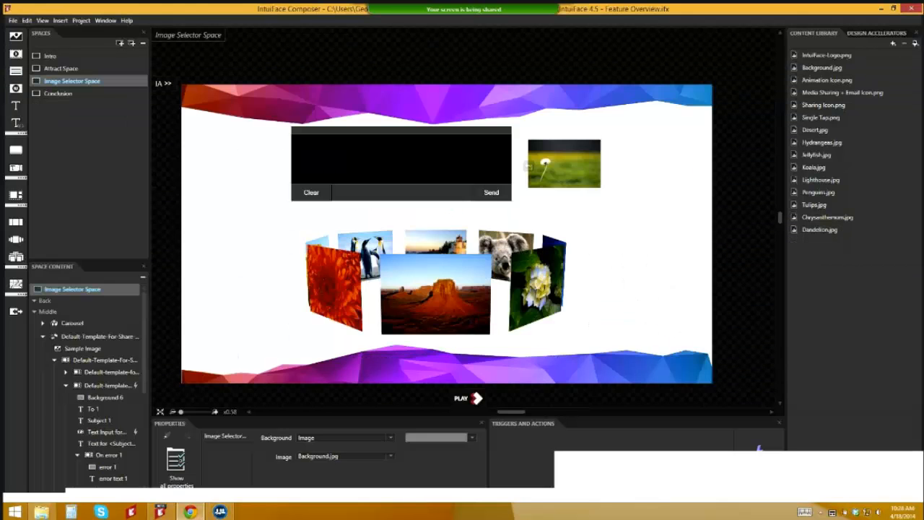
left_click(475, 399)
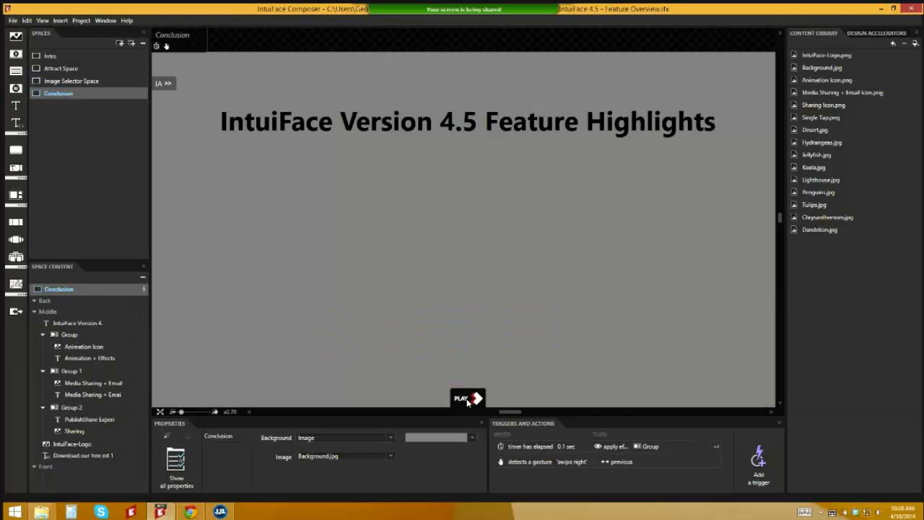
left_click(466, 399)
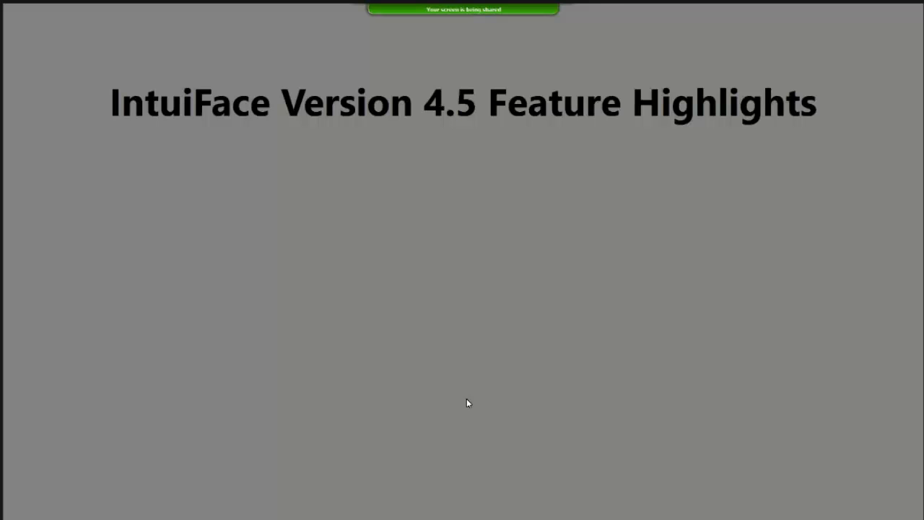